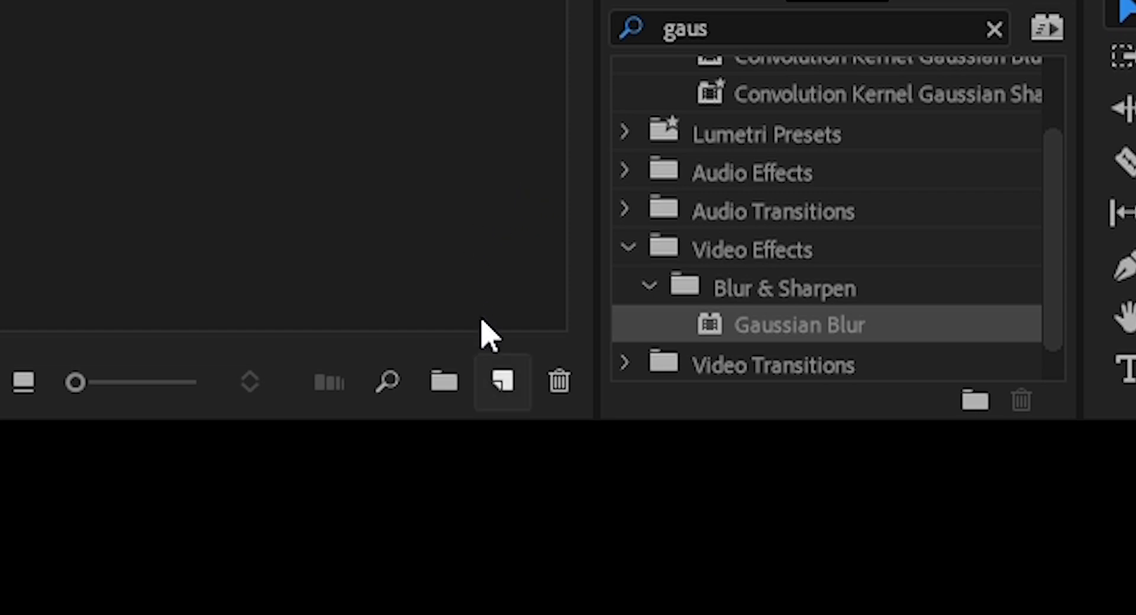
Create a new adjustment layer in the project
left_click(507, 356)
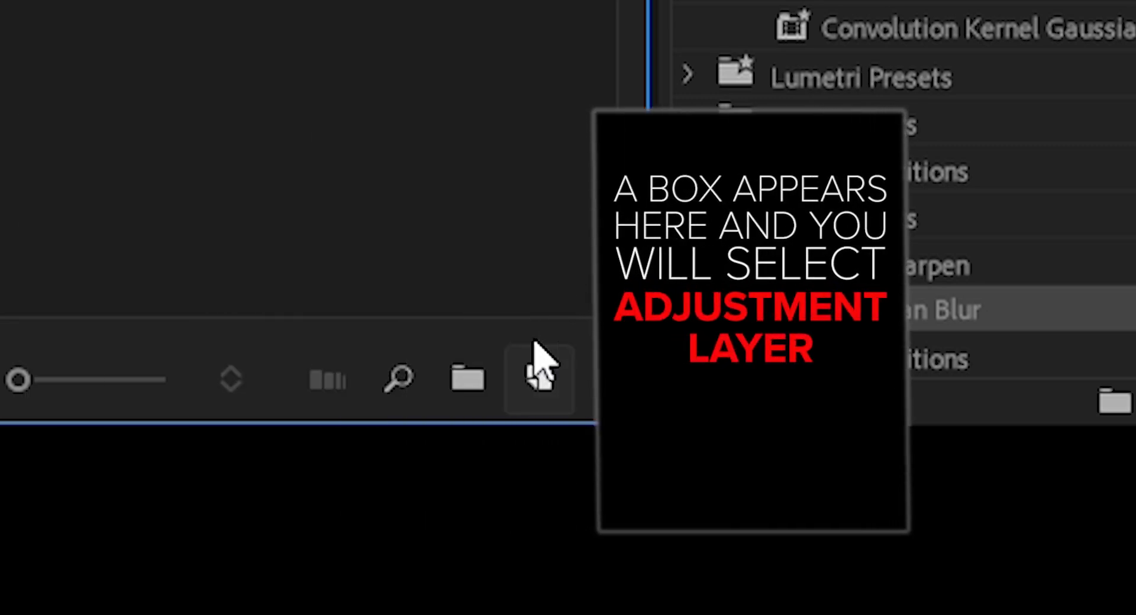
left_click(539, 364)
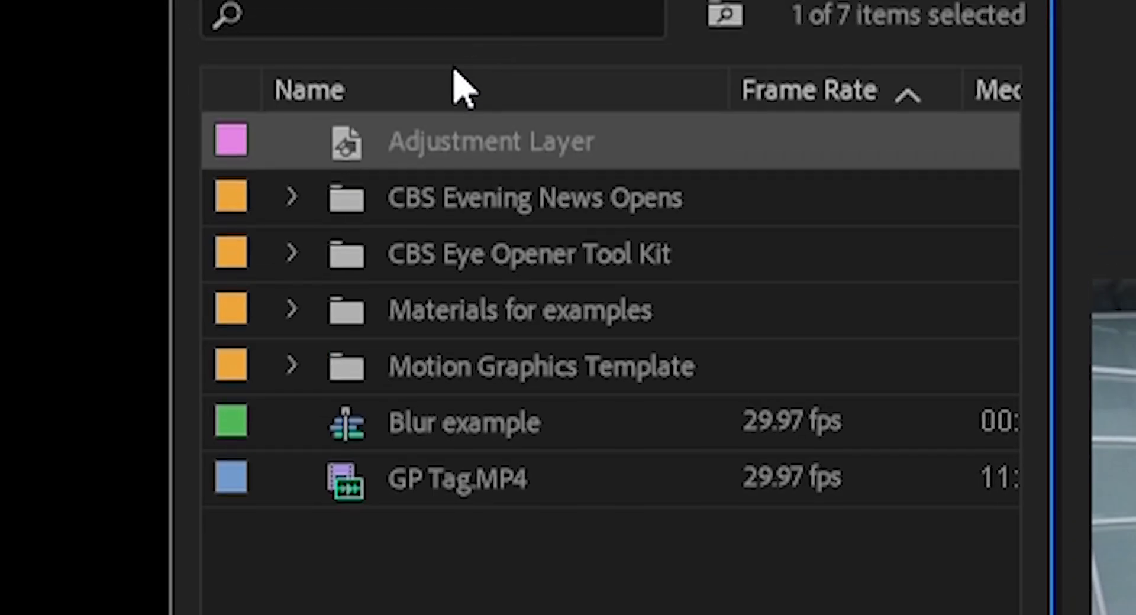
left_click(461, 133)
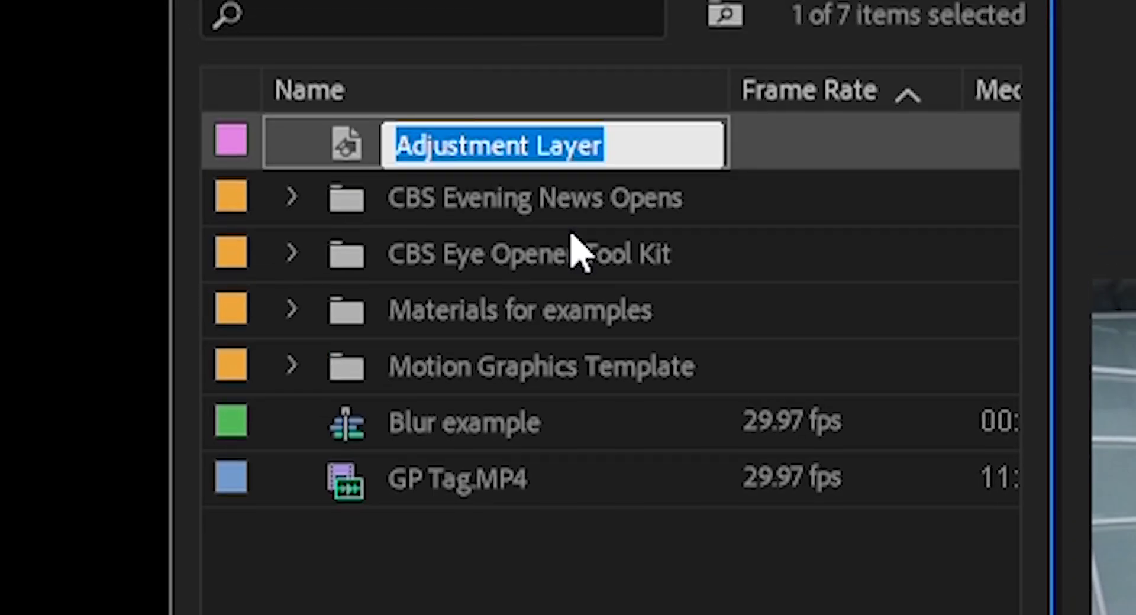
Rename the new adjustment layer as "Blur for officers"
type("Blur for officers")
key("Tab")
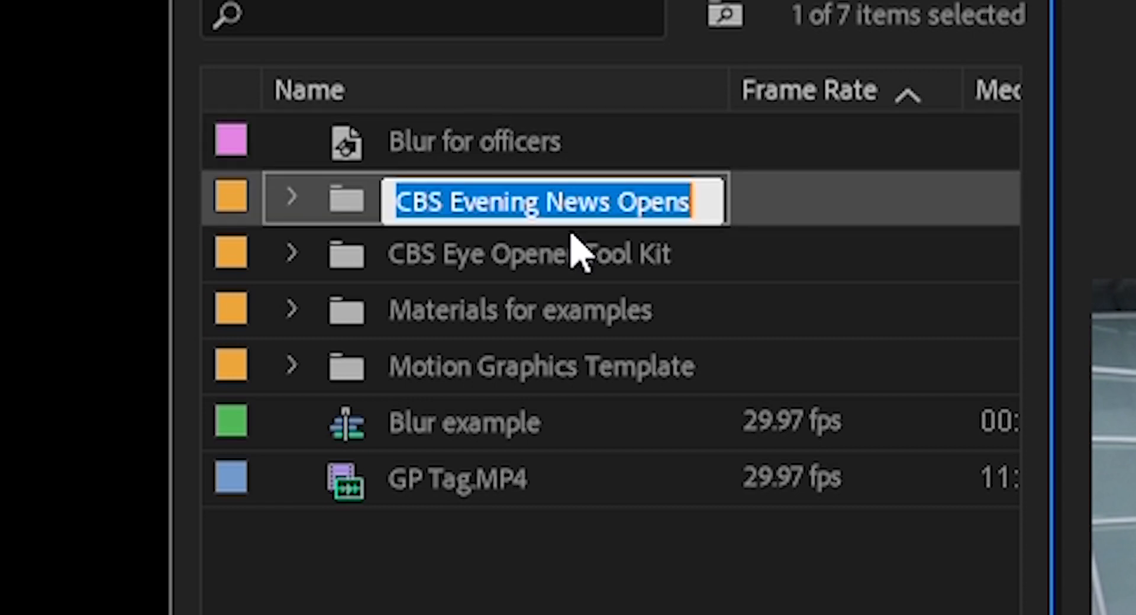
left_click(343, 571)
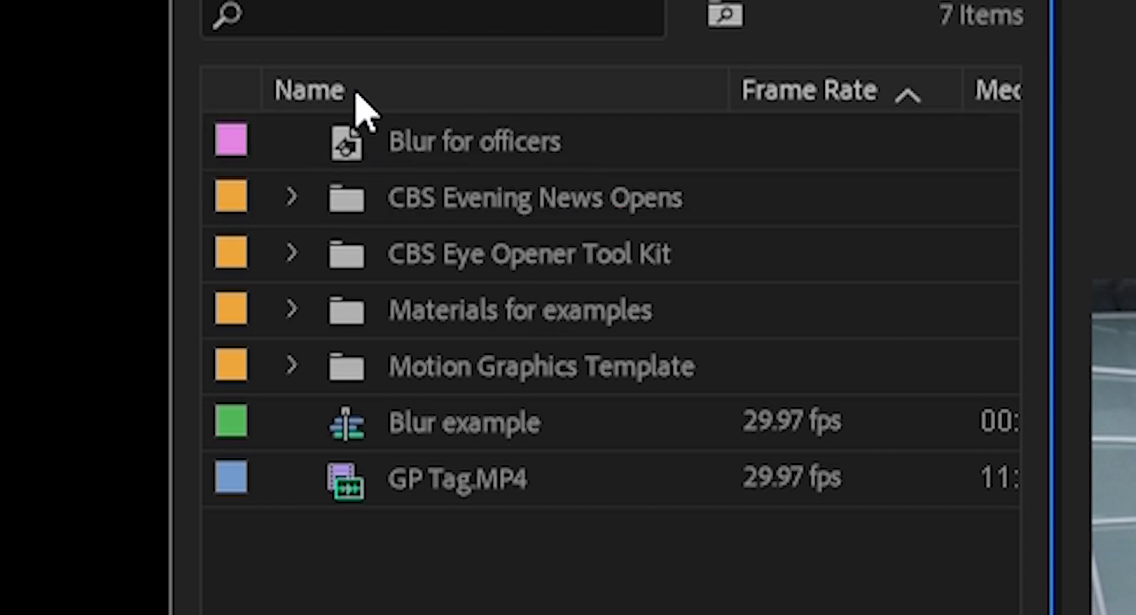
Place the Blur for officers layer on track V2 above GP Tag.MP4 and trim its end to match the clip
left_click(439, 116)
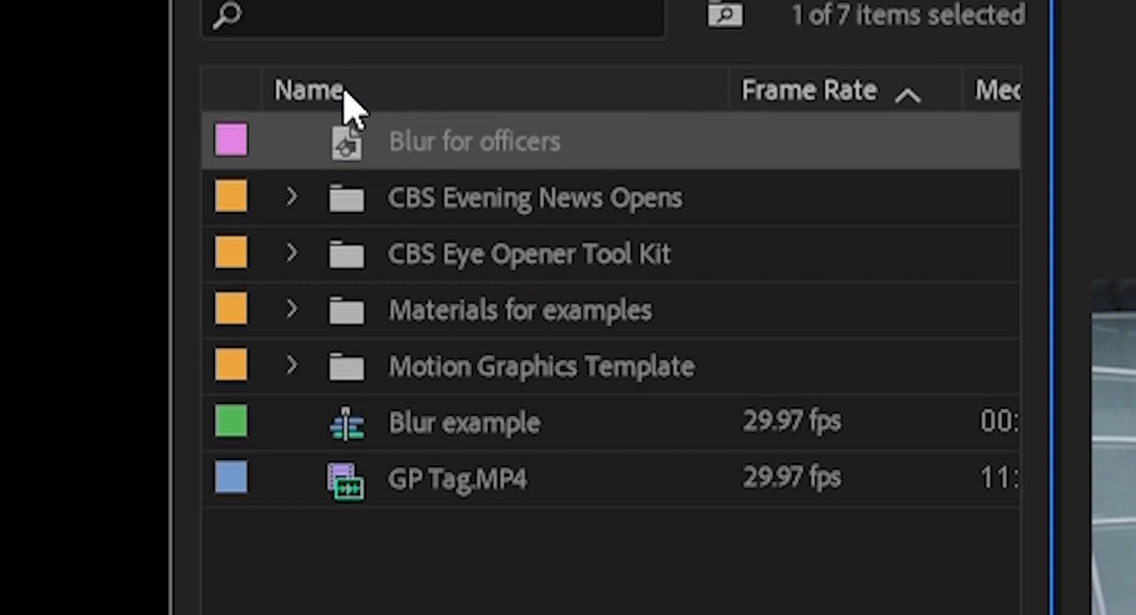
left_click_drag(348, 142, 61, 447)
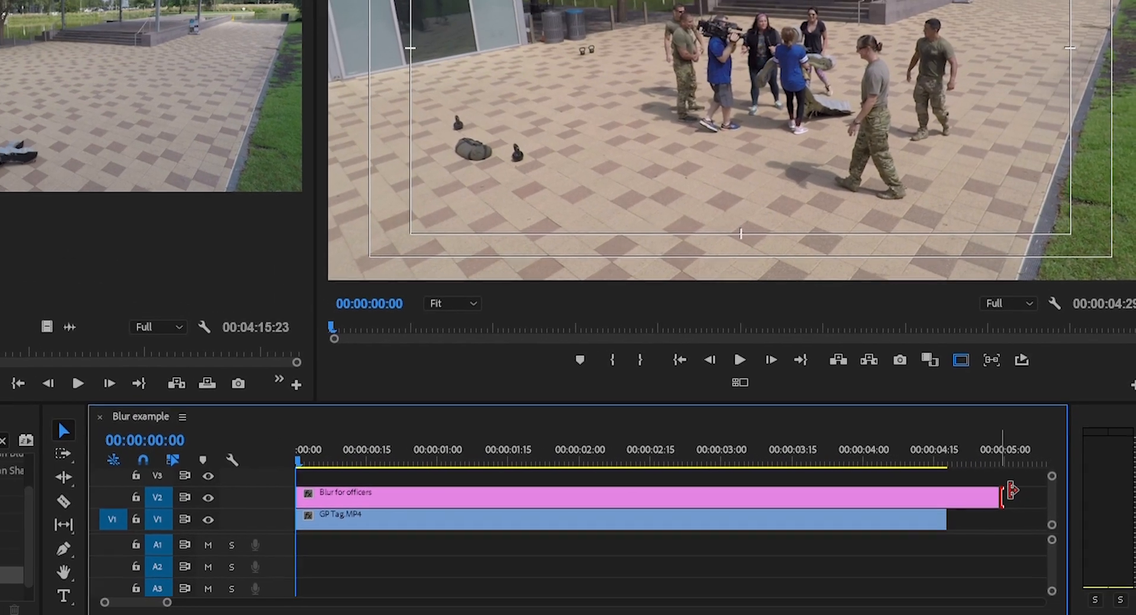
left_click_drag(998, 482, 964, 505)
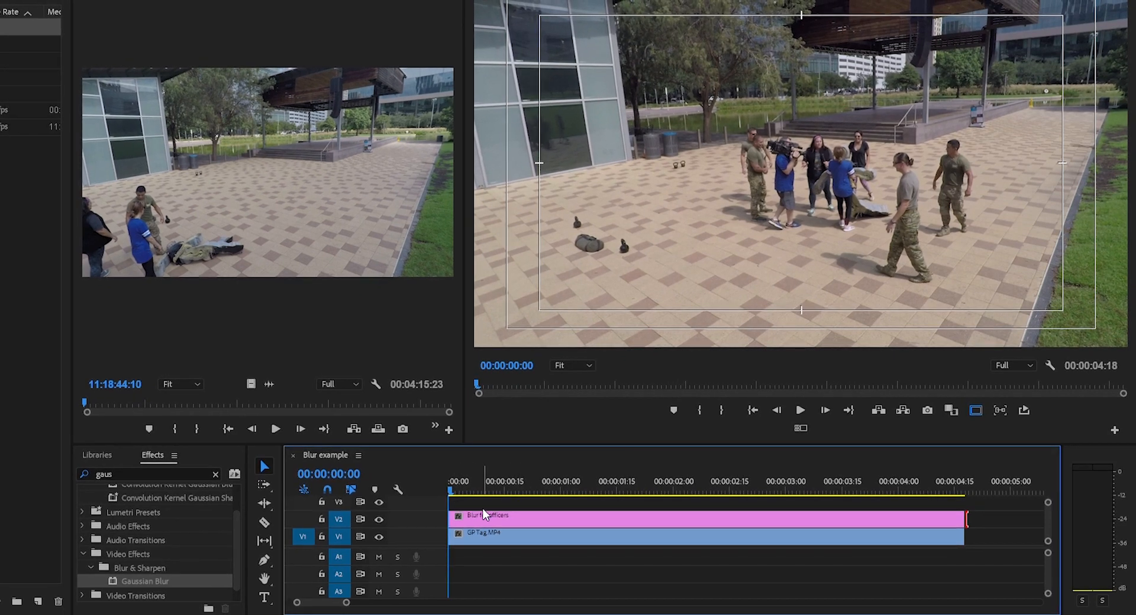
Apply Gaussian Blur to the Blur for officers layer on the timeline and set its Blurriness to 34
left_click(485, 514)
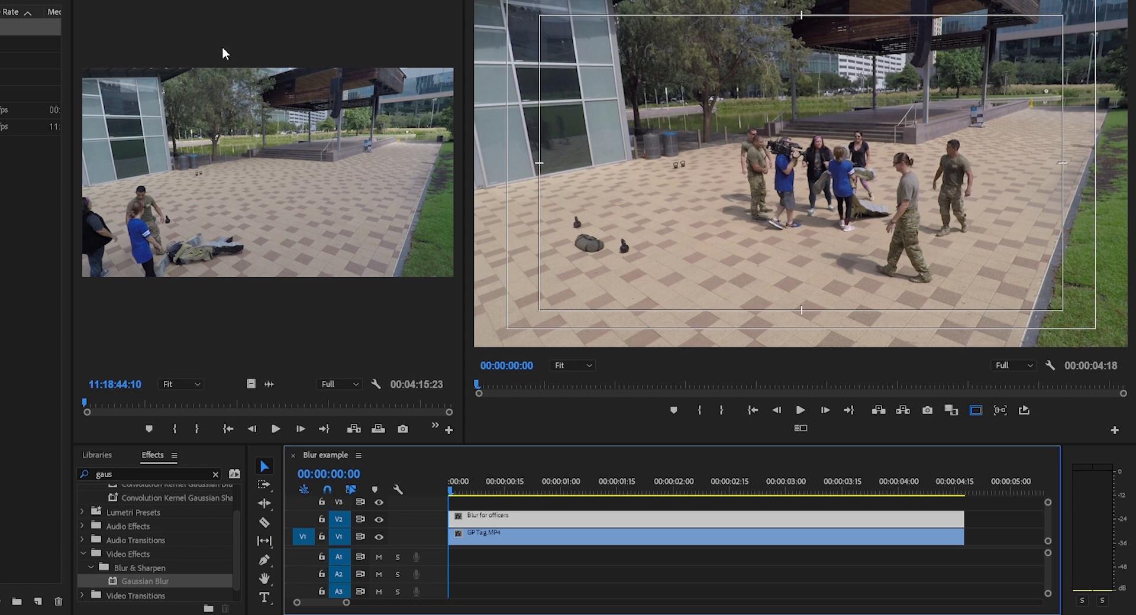
key("shift+5")
left_click(540, 511)
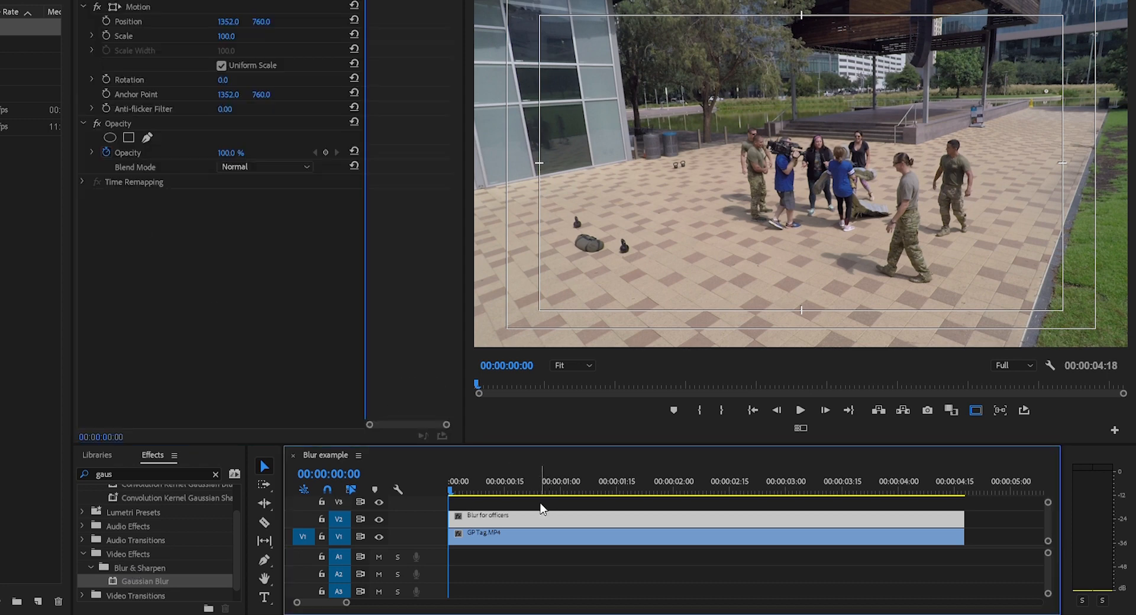
left_click_drag(142, 572, 532, 510)
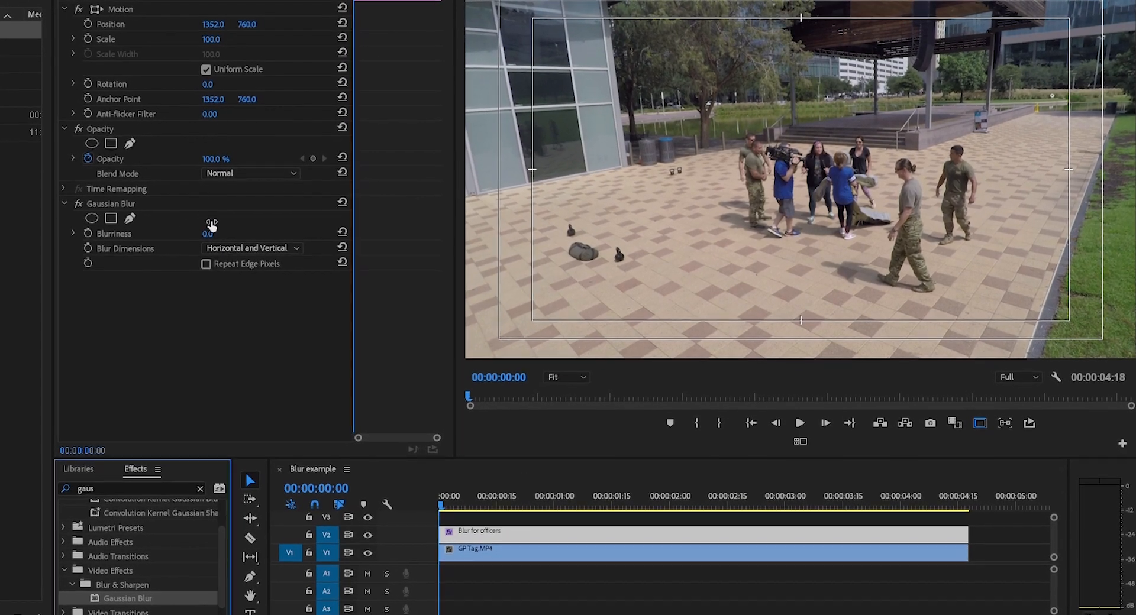
left_click_drag(207, 231, 232, 252)
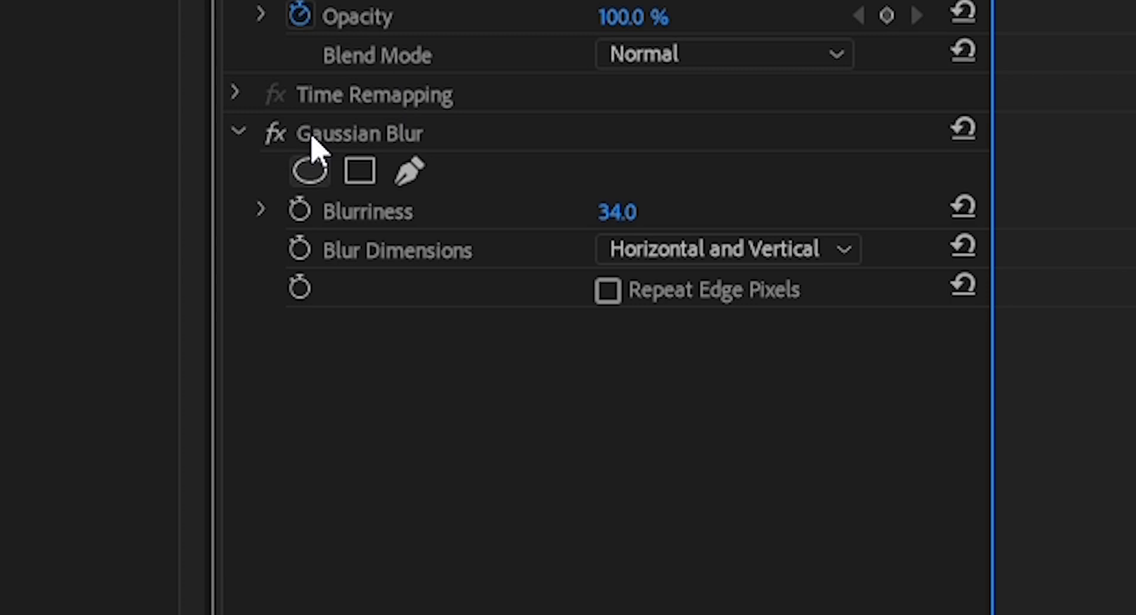
Add an ellipse mask to the Gaussian Blur and shrink it to fit over the rightmost officer's head
left_click(312, 161)
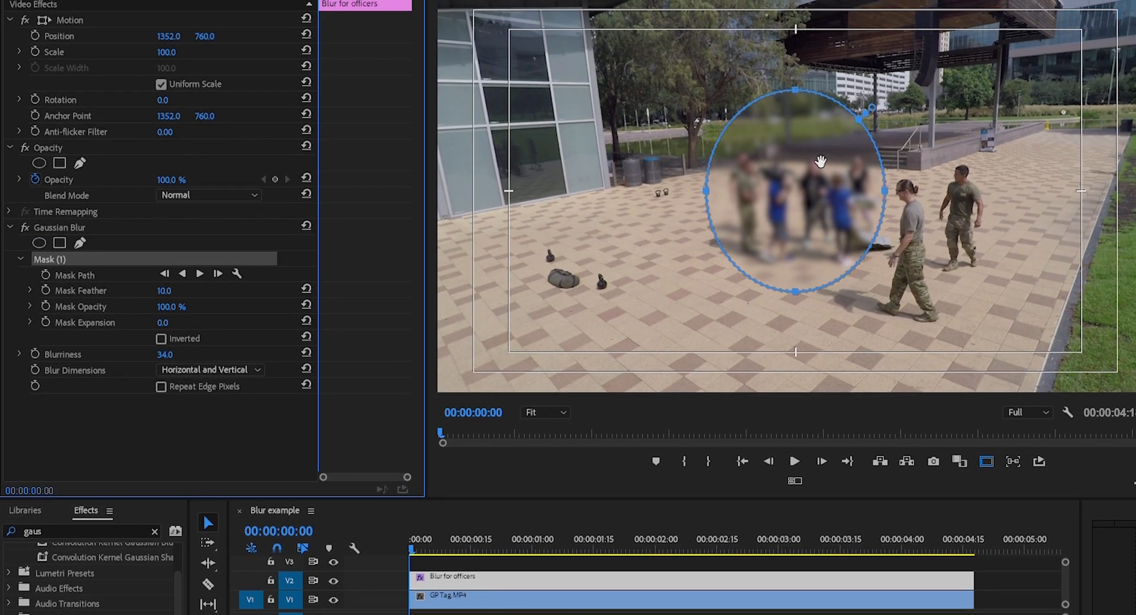
left_click_drag(819, 161, 959, 159)
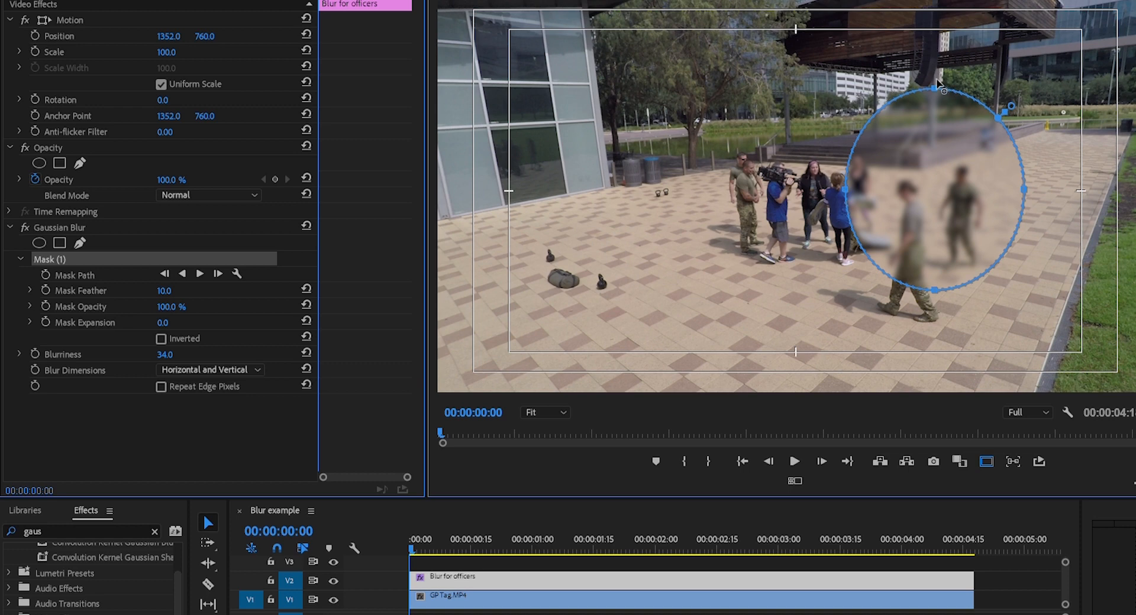
left_click_drag(937, 86, 936, 192)
left_click_drag(850, 247, 948, 243)
left_click_drag(986, 275, 966, 170)
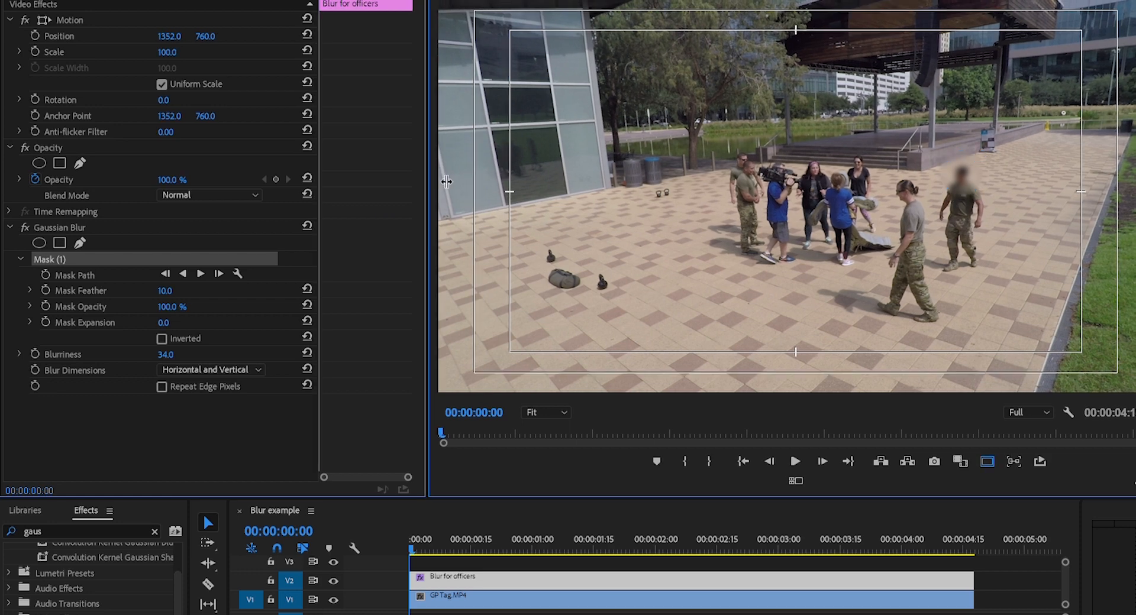
Turn on Mask Path keyframing for the blur mask at 00:00:00:00
left_click_drag(432, 180, 465, 185)
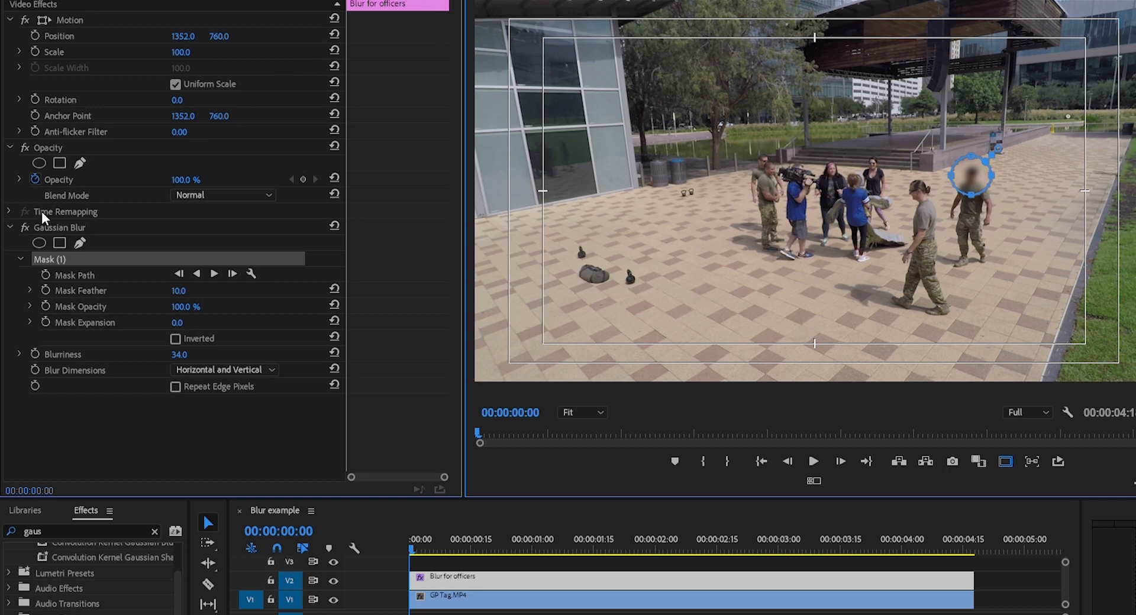
left_click(45, 274)
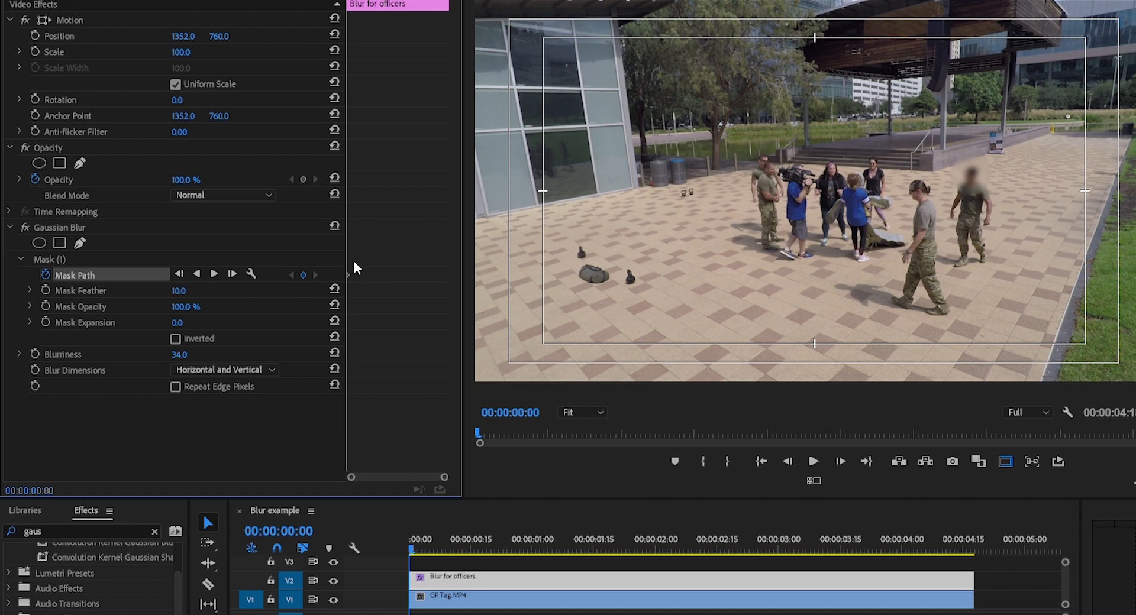
scroll(367, 287, "up", 3)
scroll(357, 278, "down", 2)
left_click(182, 257)
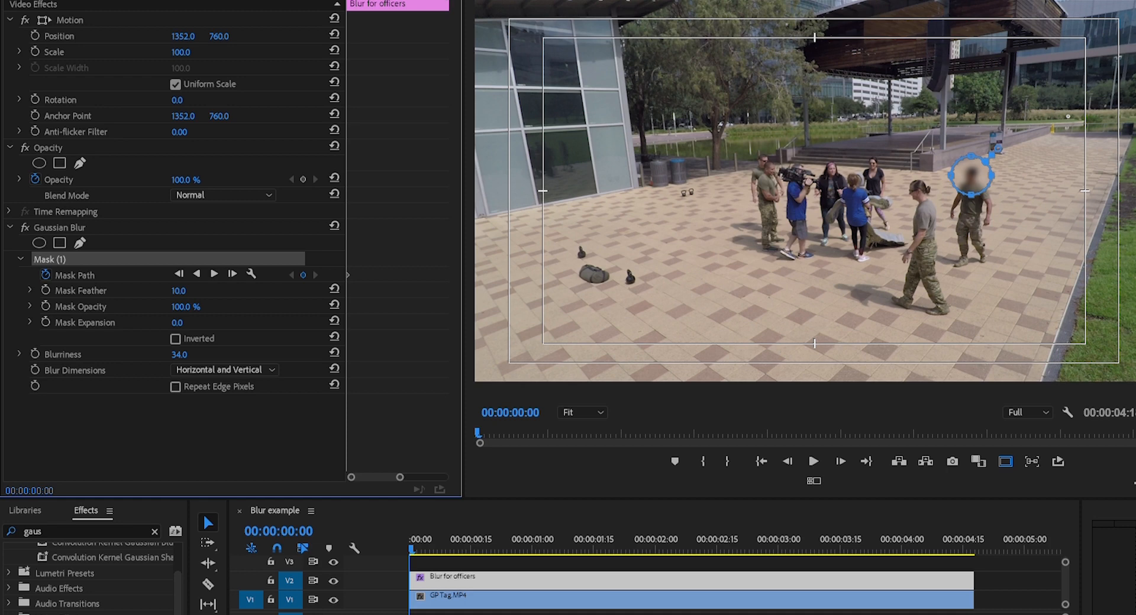
Go to 00:00:04:12 and move the blur mask onto the tracked officer's head, adding a Mask Path keyframe
left_click_drag(347, 0, 424, 0)
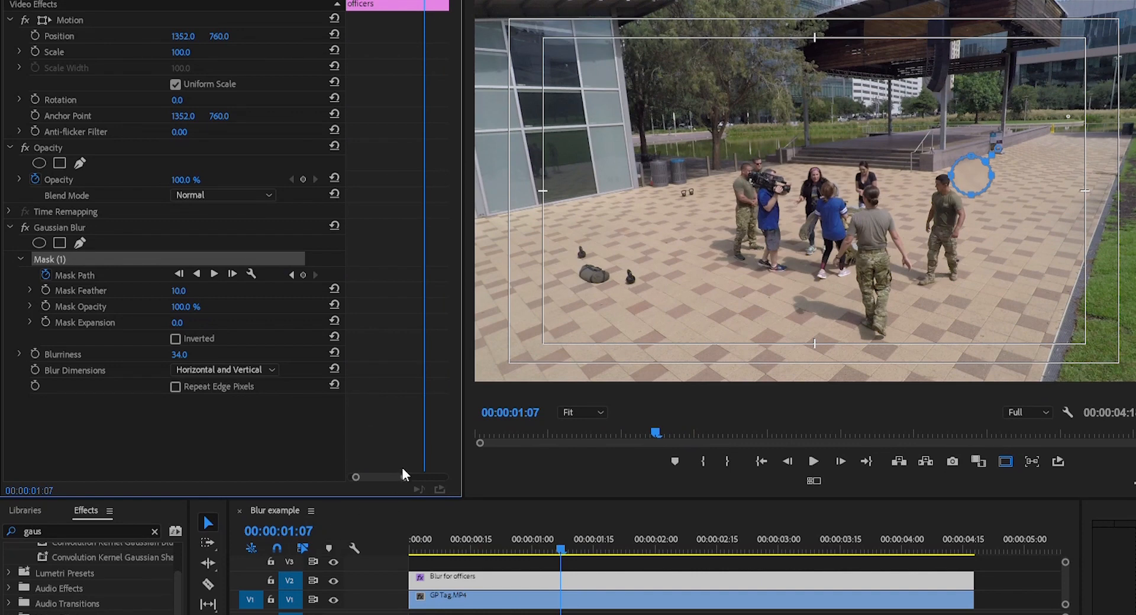
left_click_drag(404, 477, 444, 477)
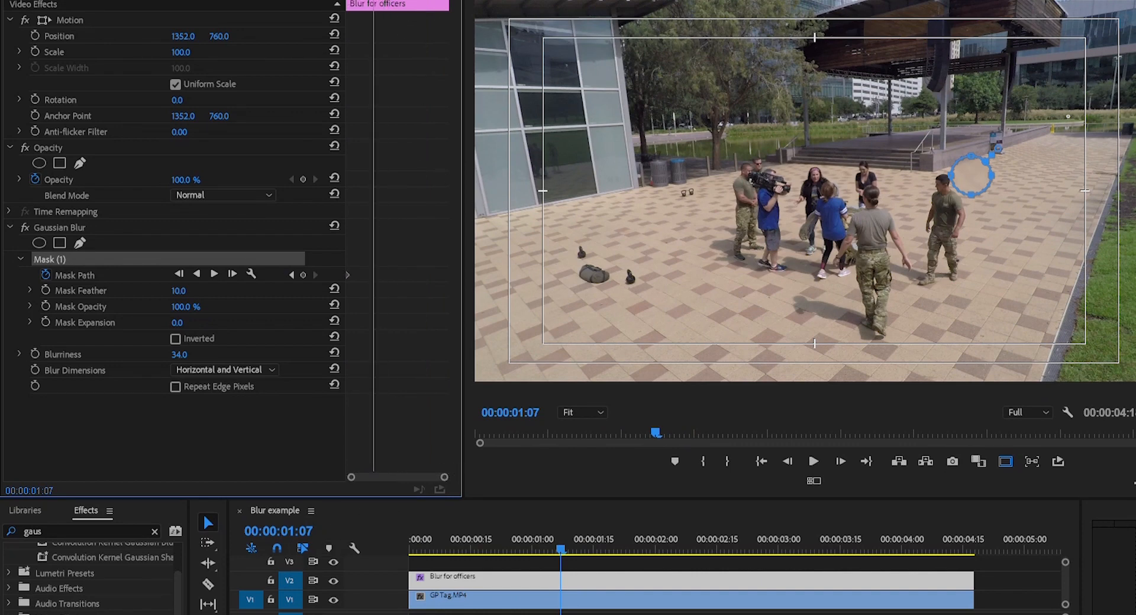
key("space")
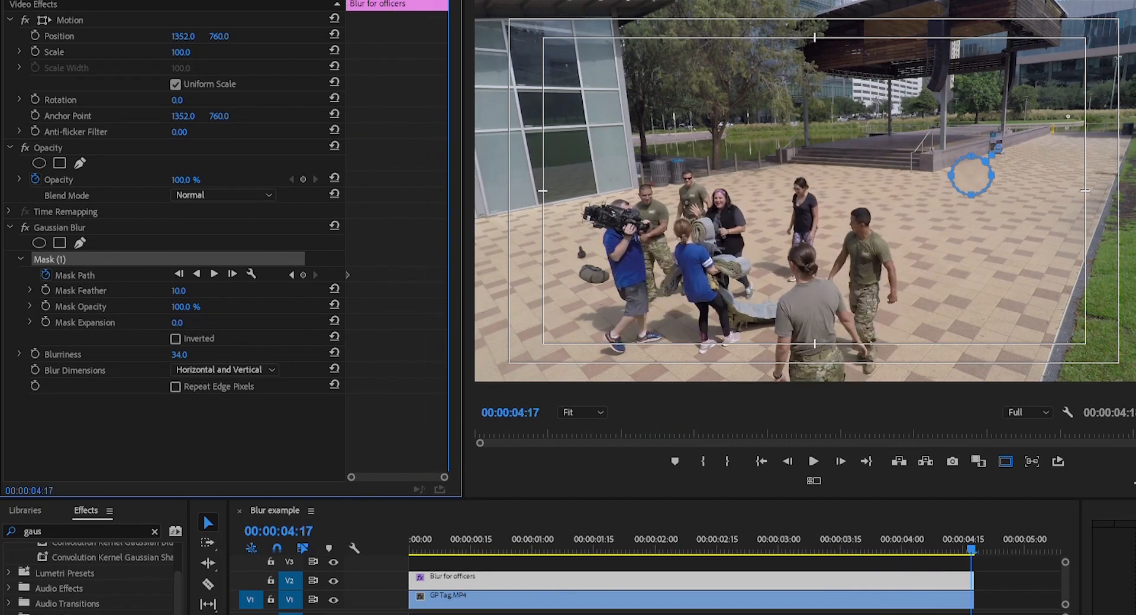
left_click_drag(448, 0, 444, 0)
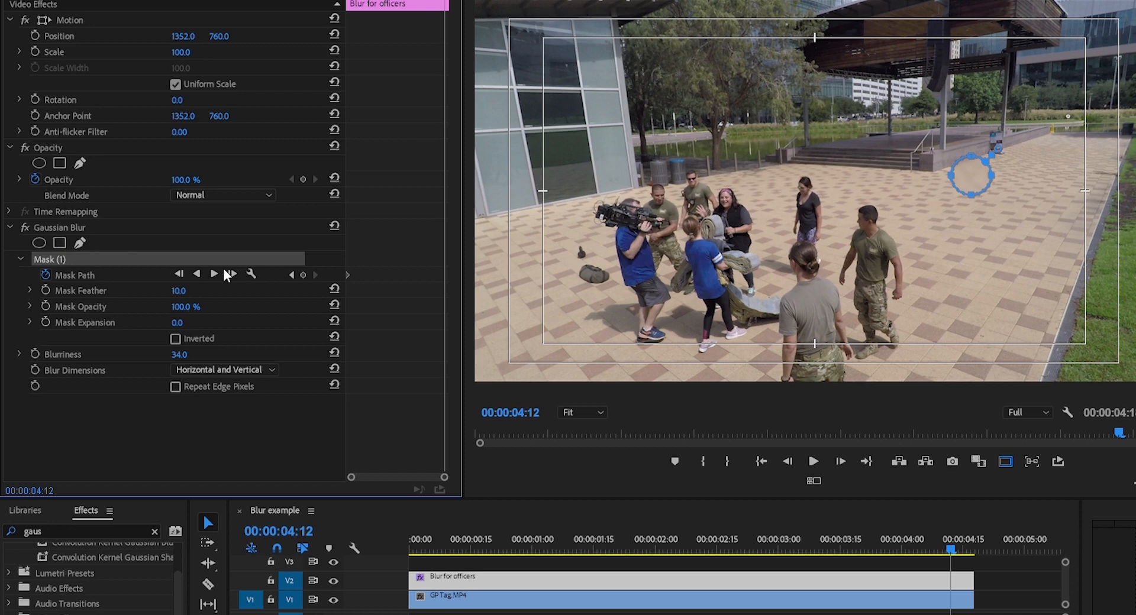
left_click(980, 166)
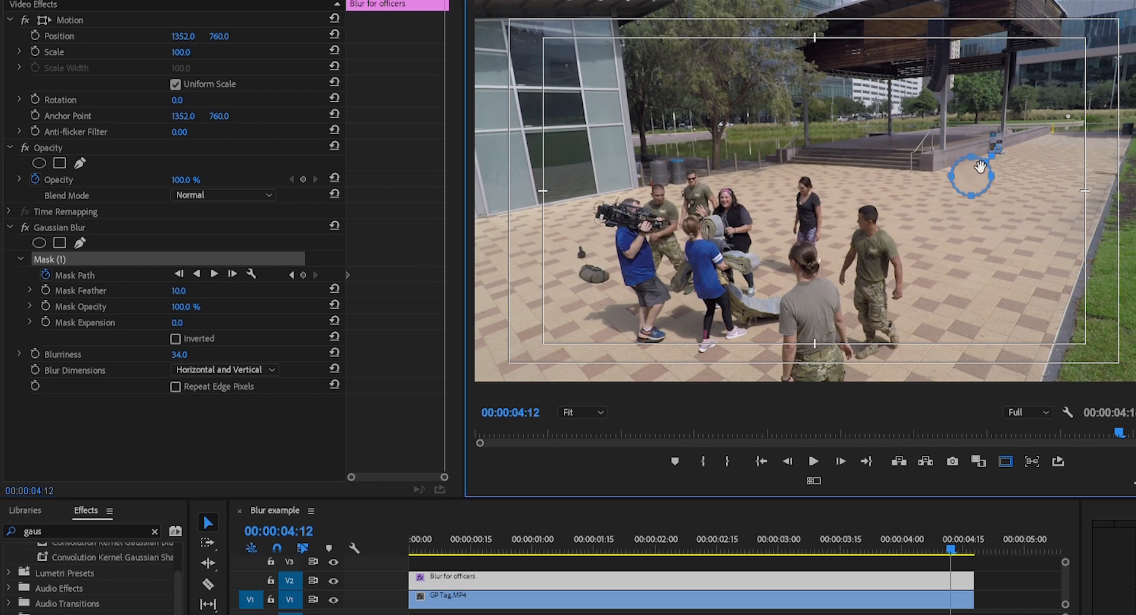
left_click_drag(980, 166, 878, 208)
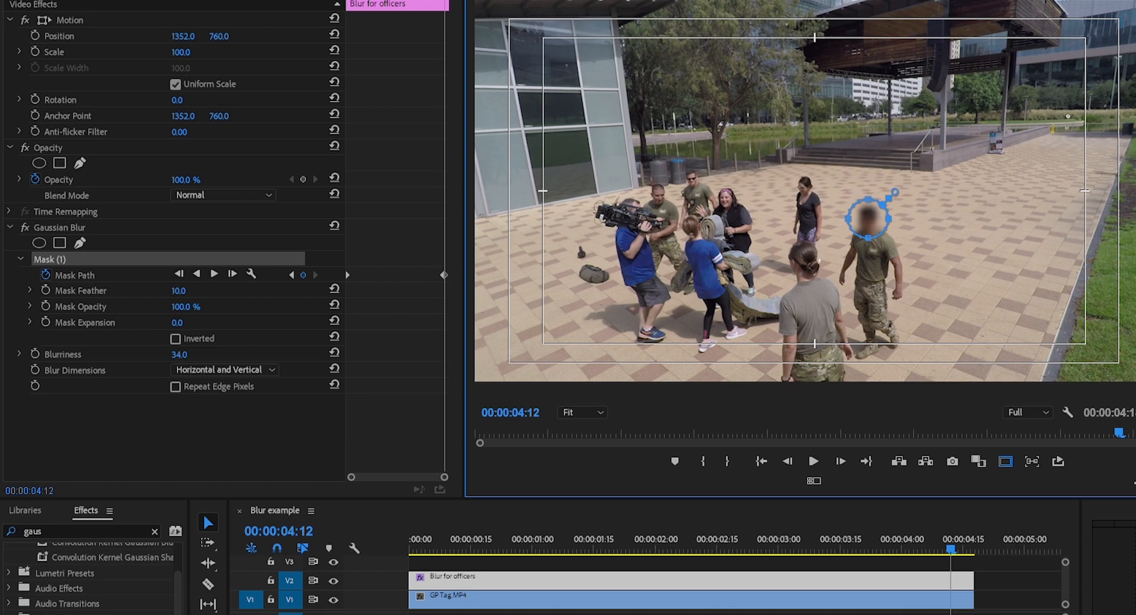
Play the blur from the start, then re-center the mask on the officer's head at 00:00:02:10
key("Home")
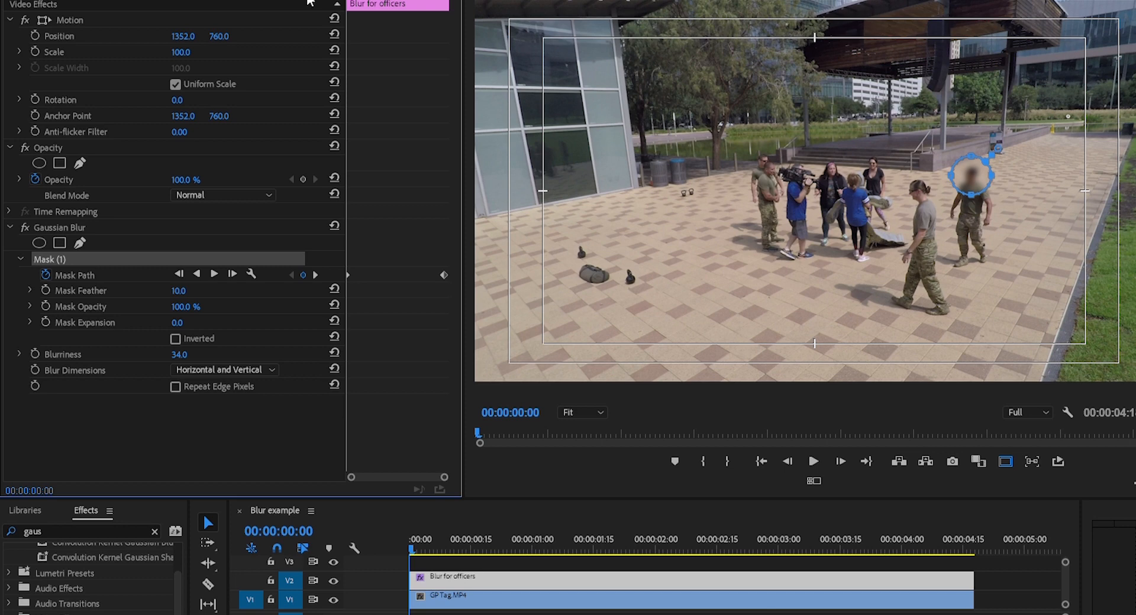
key("space")
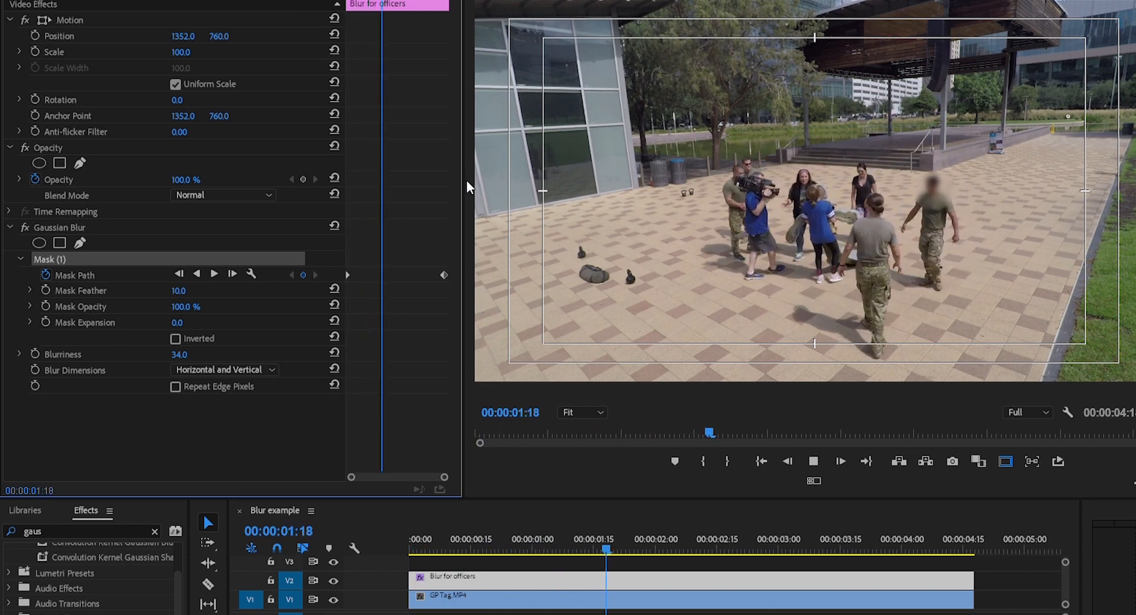
key("space")
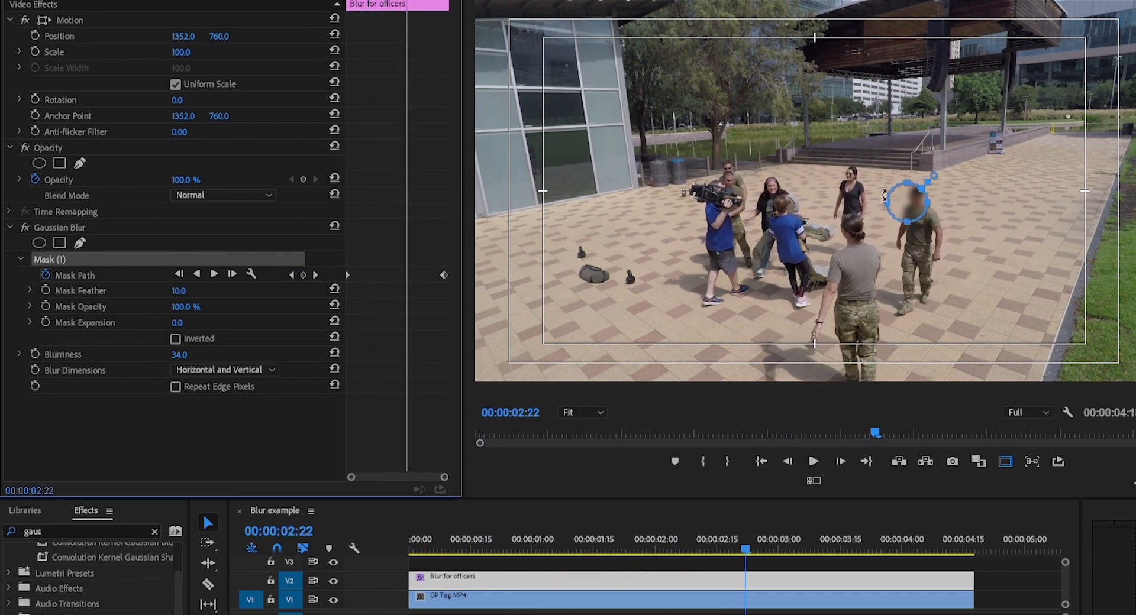
mouse_move(407, 1)
left_mouse_down()
mouse_move(385, 1)
mouse_move(397, 1)
left_mouse_up()
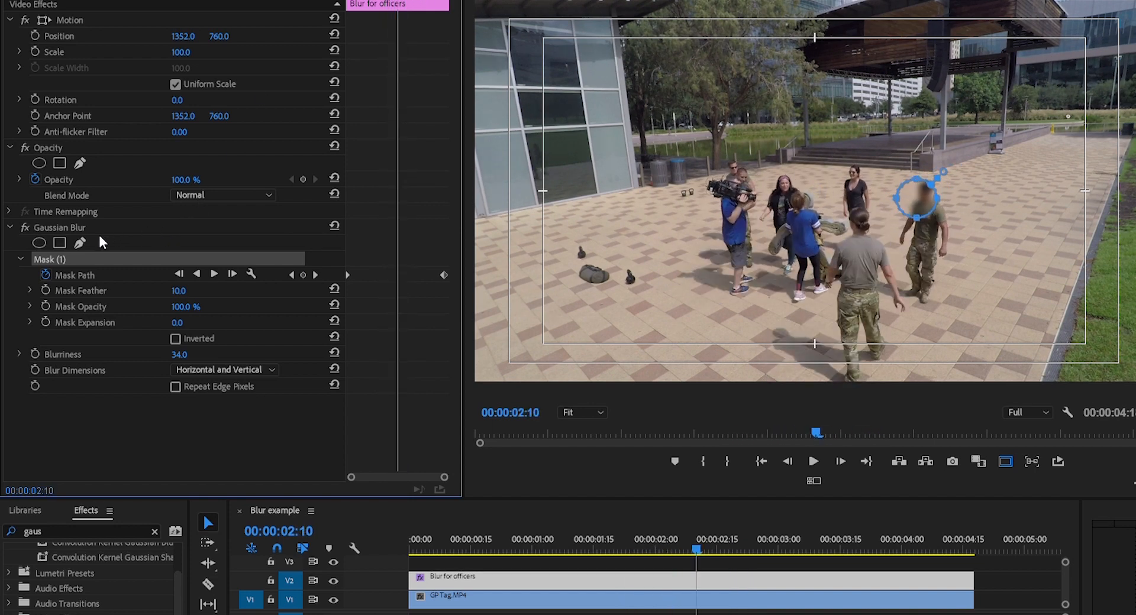
left_click_drag(923, 198, 936, 188)
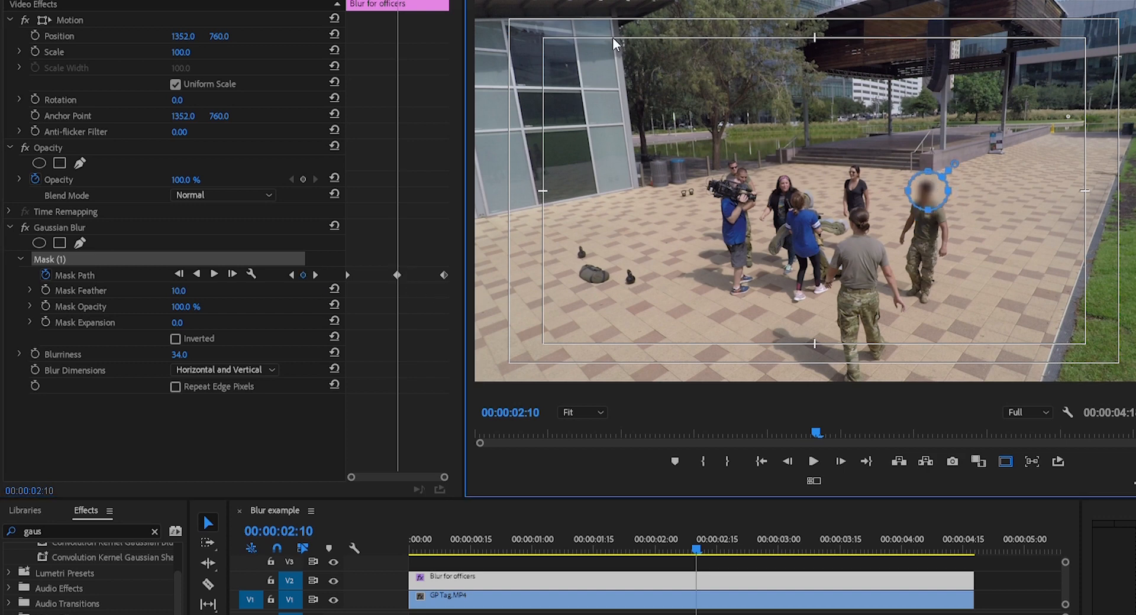
left_click_drag(364, 1, 366, 2)
key("space")
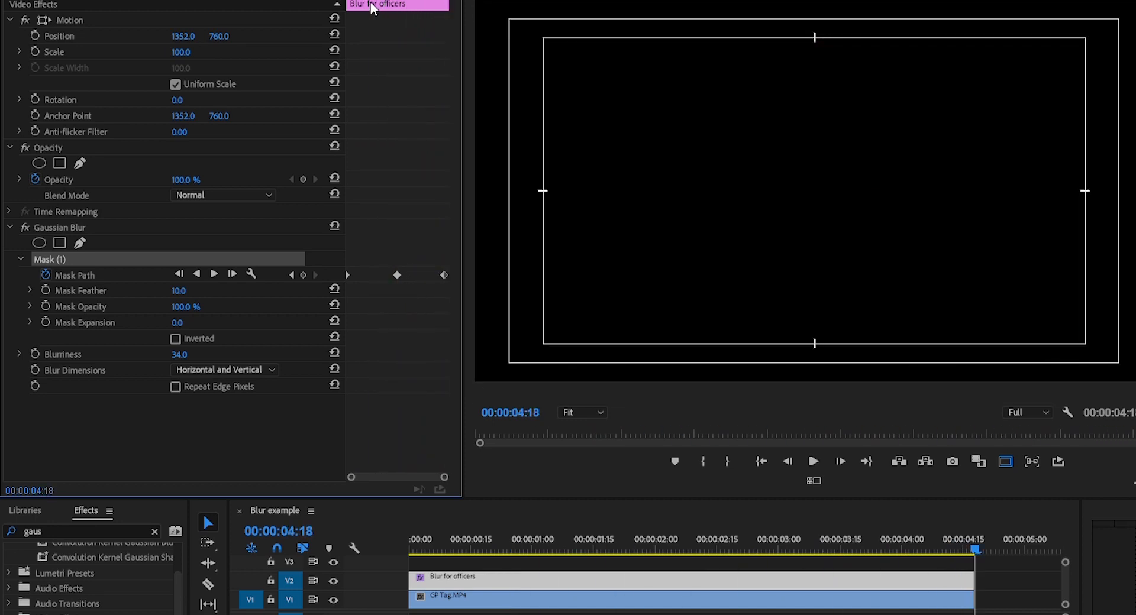
left_click_drag(377, 7, 423, 4)
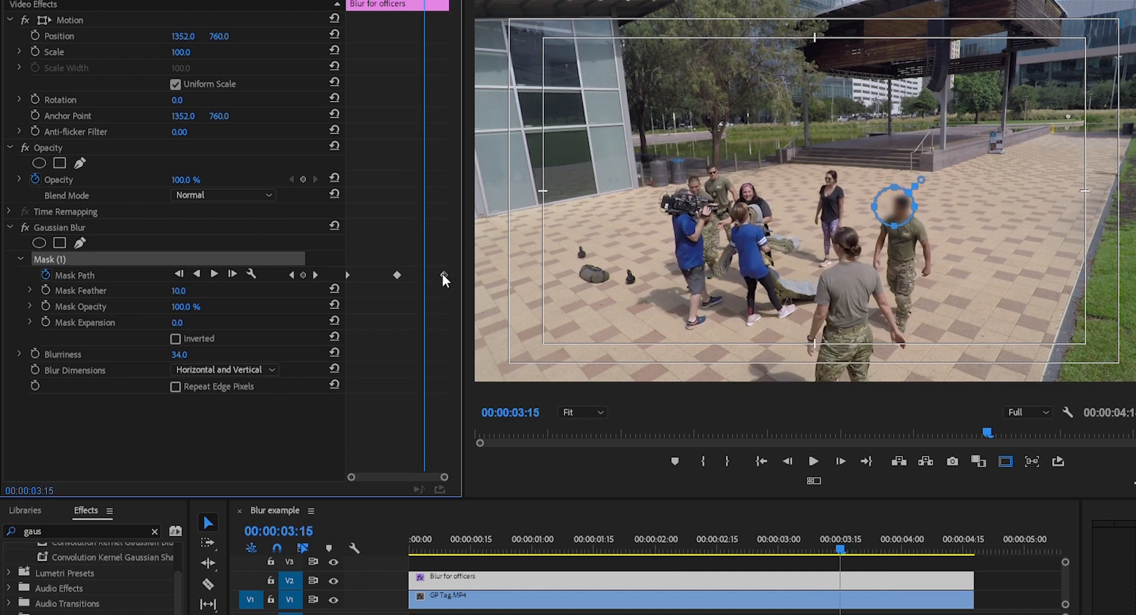
left_click_drag(905, 198, 913, 197)
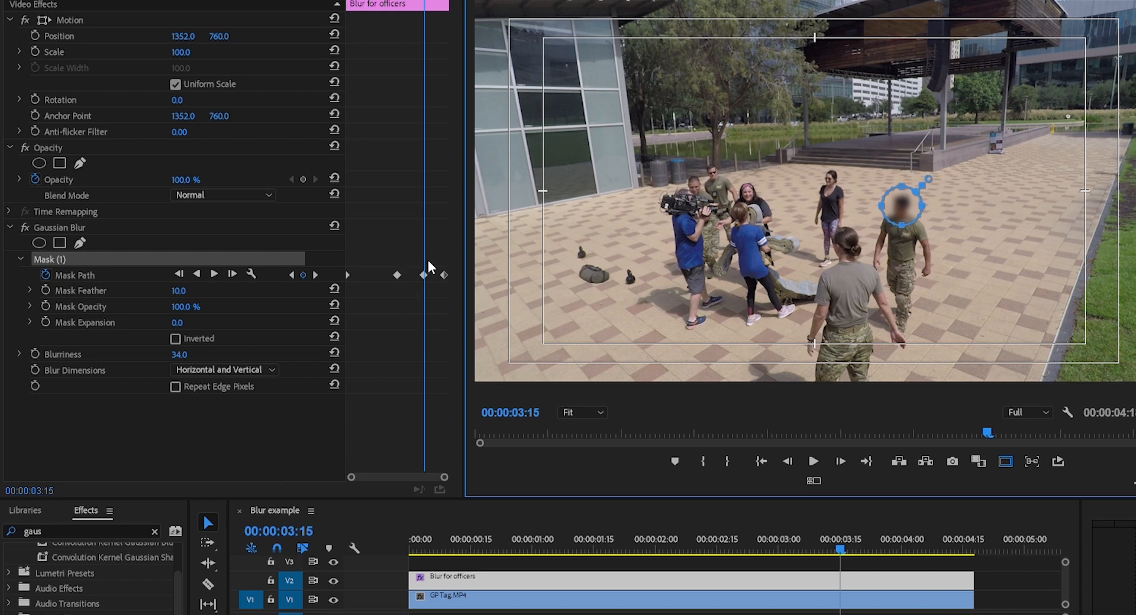
left_click_drag(404, 2, 425, 2)
key("ctrl+z")
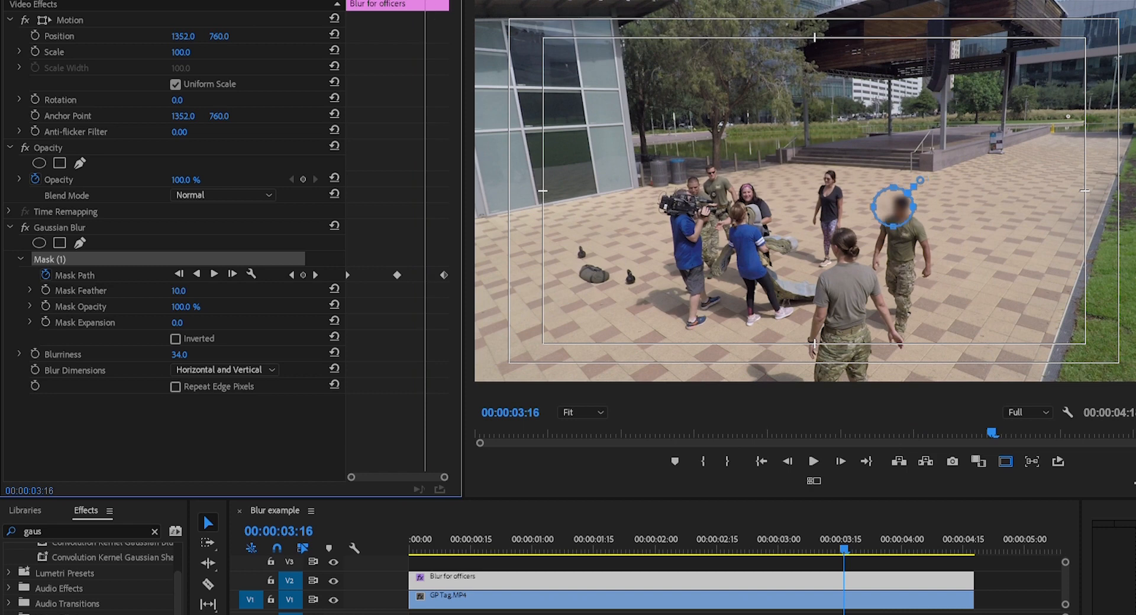
Add Mask Path keyframes at 00:00:03:14 and 00:00:01:11 by re-centering the blur mask on the officer's head
left_click(423, 2)
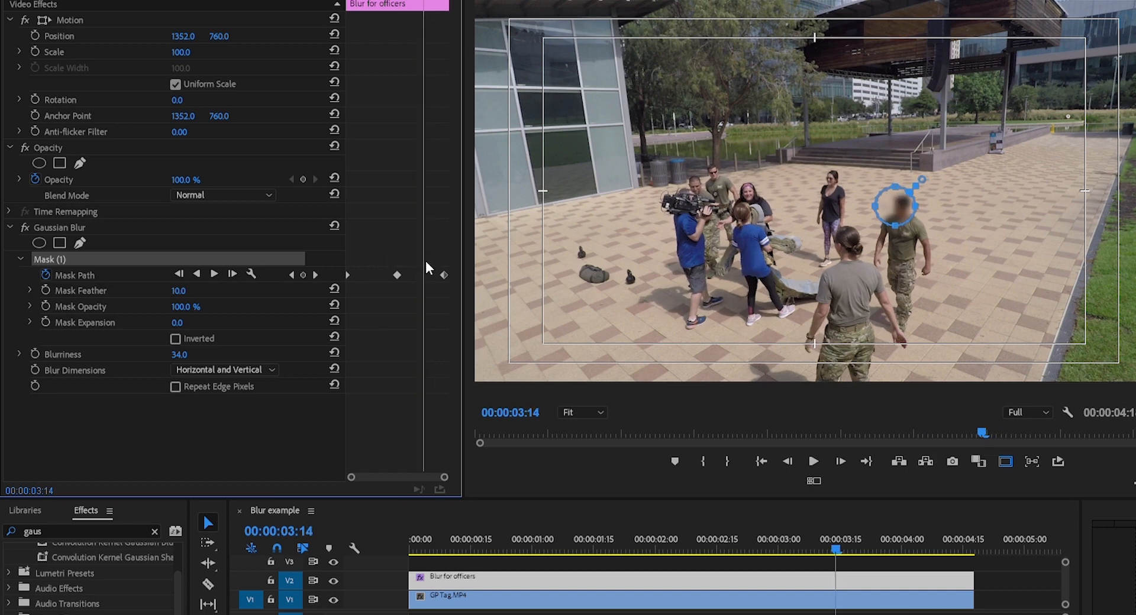
left_click_drag(895, 205, 904, 205)
mouse_move(360, 1)
left_mouse_down()
mouse_move(385, 2)
mouse_move(377, 1)
left_mouse_up()
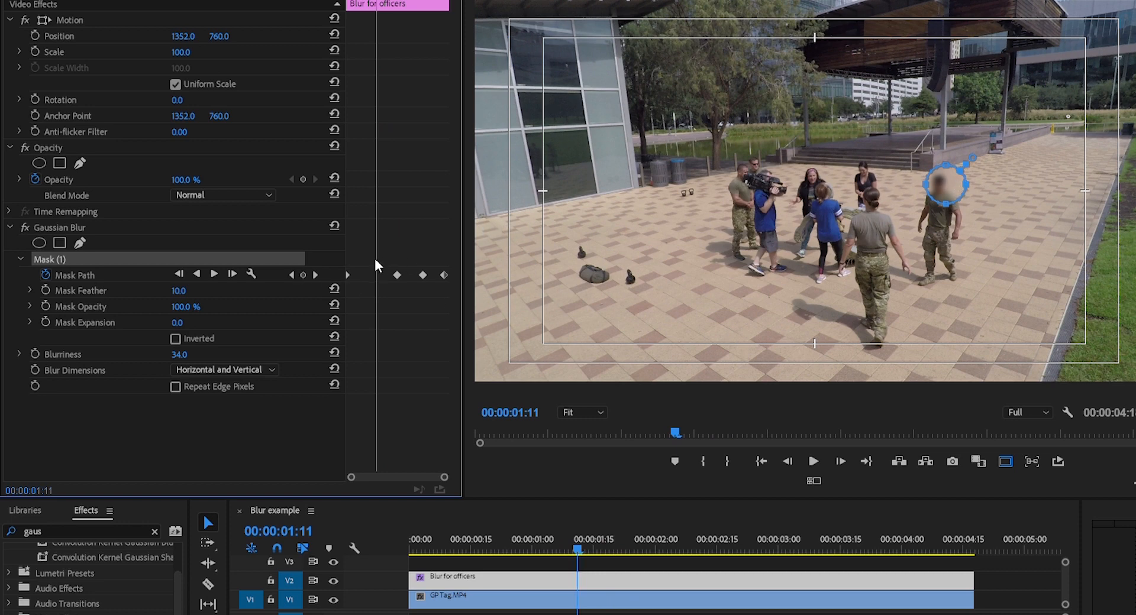
left_click_drag(955, 185, 947, 184)
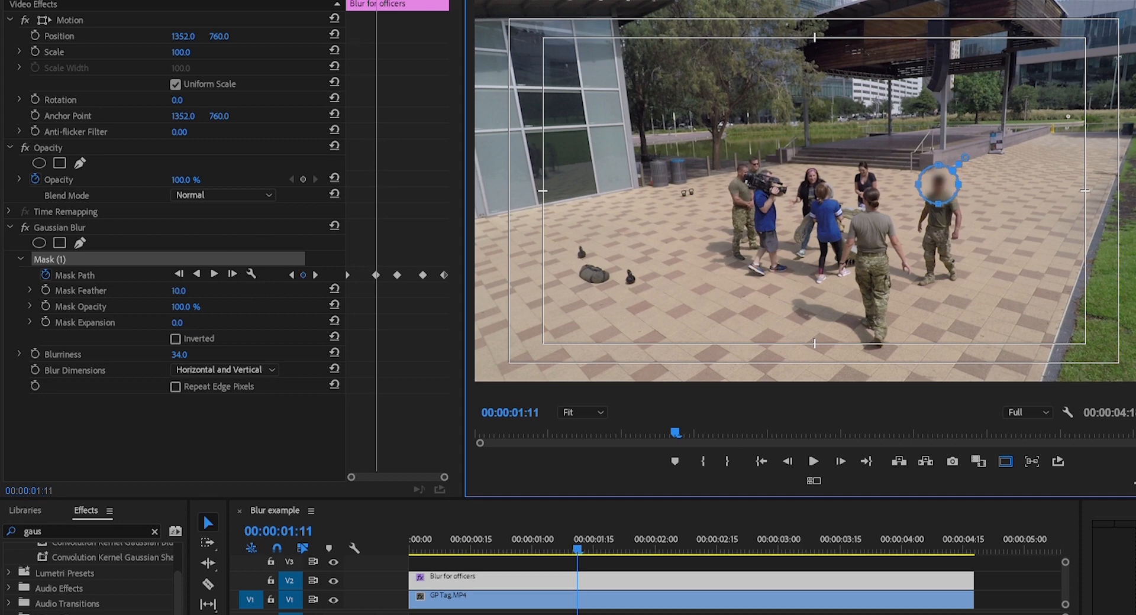
Play the sequence from the start to check how the first mask's blur follows the officer's head
key("Home")
key("space")
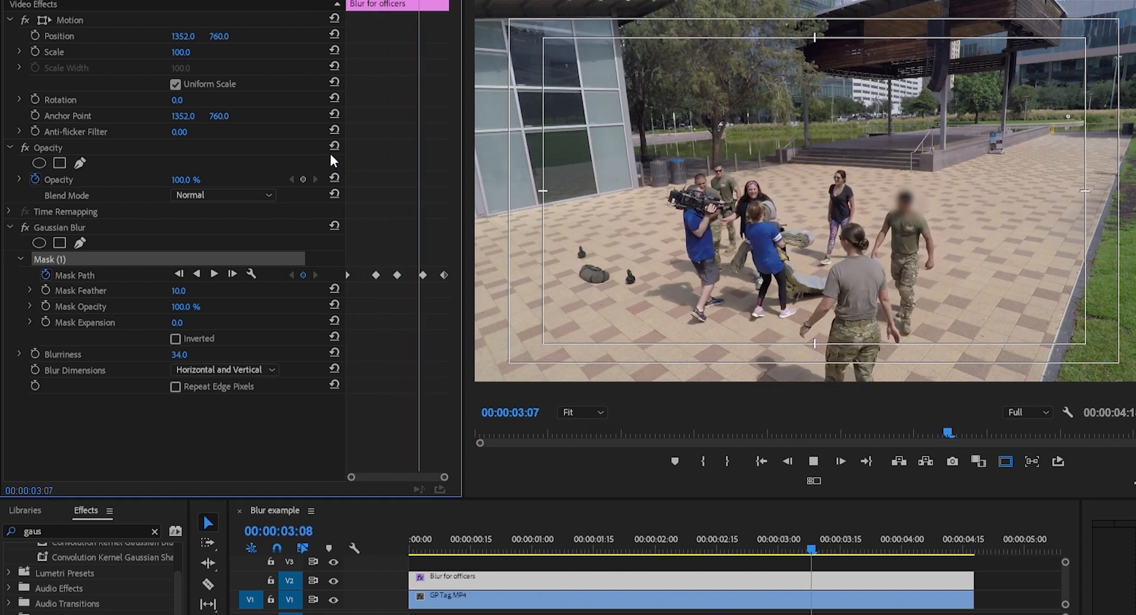
key("space")
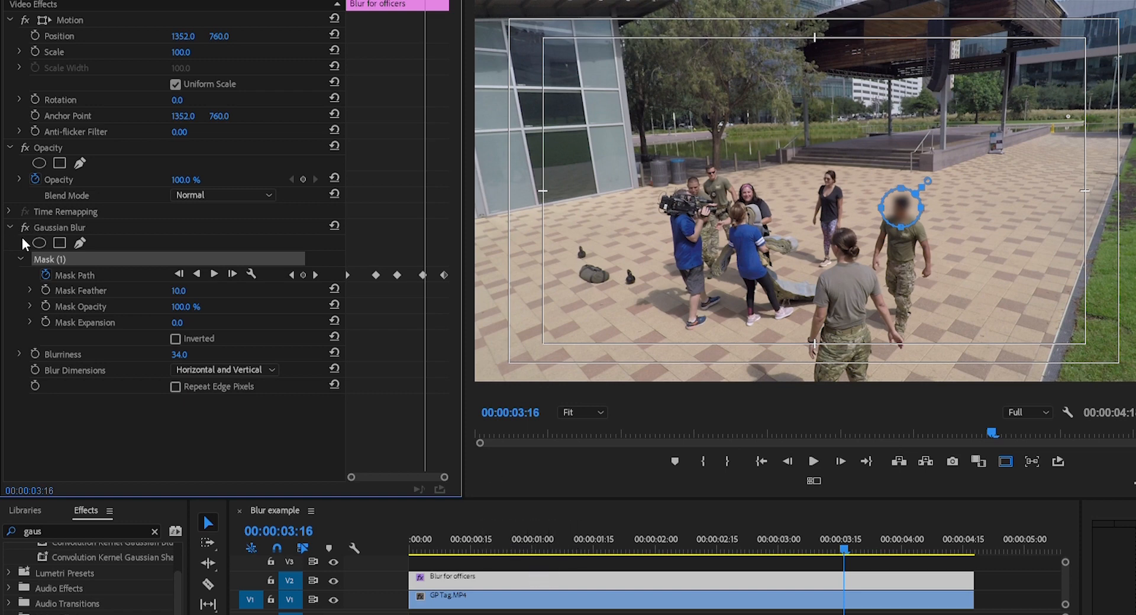
Add a second elliptical mask to the Gaussian Blur and return to 00:00:00:00
left_click(21, 258)
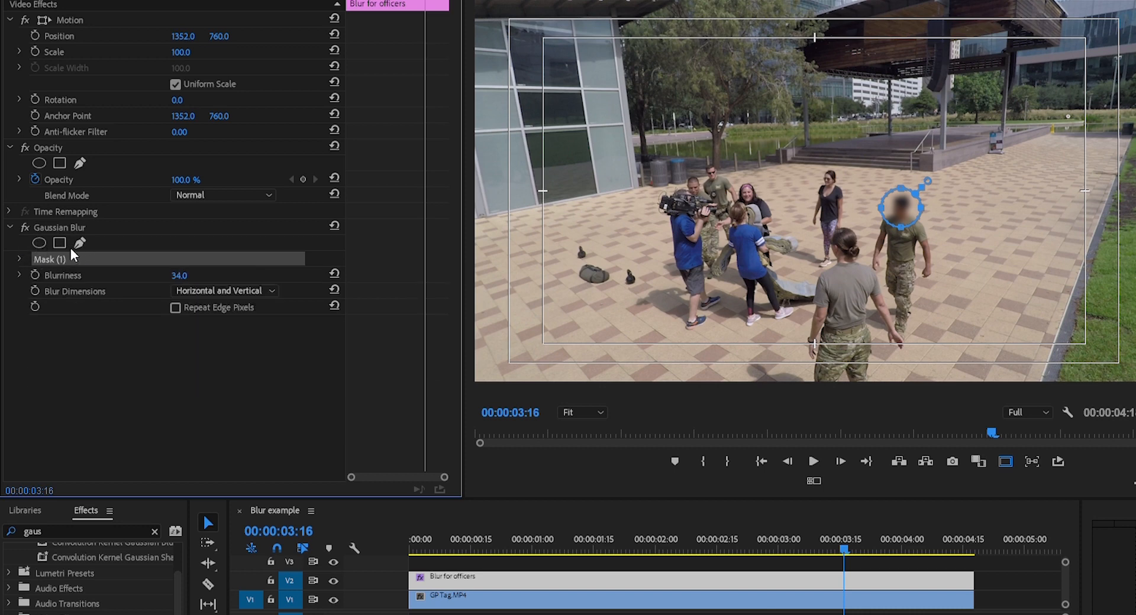
left_click(38, 228)
left_click_drag(828, 207, 727, 192)
left_click_drag(844, 548, 411, 548)
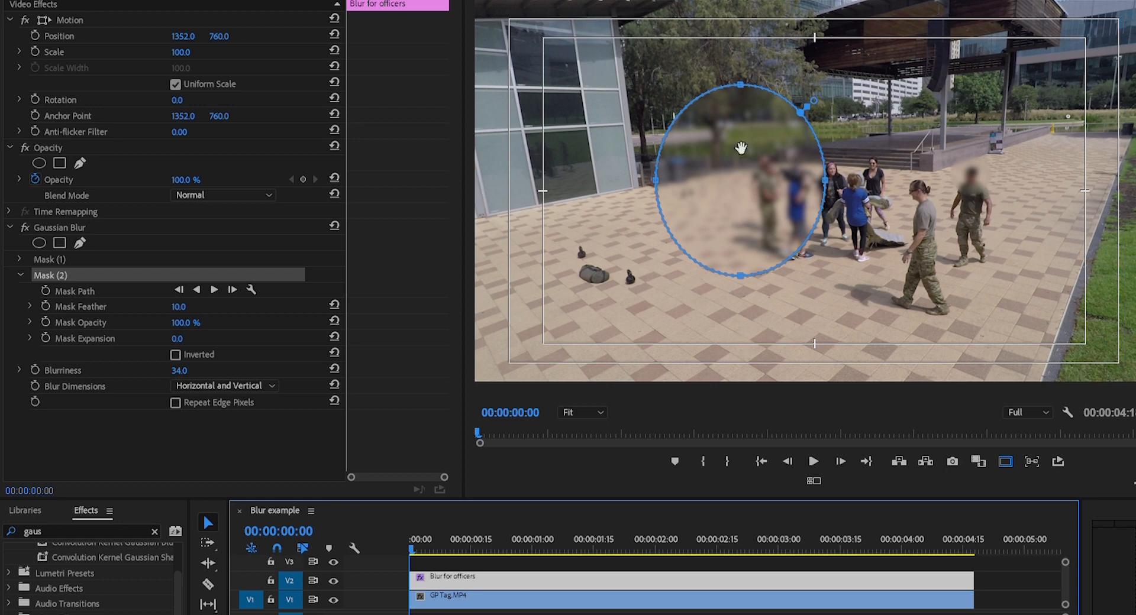
Shrink the second mask onto the nearer officer's head and turn on its Mask Path keyframing at 00:00:00:00
left_click_drag(740, 84, 739, 234)
left_click_drag(658, 252, 937, 180)
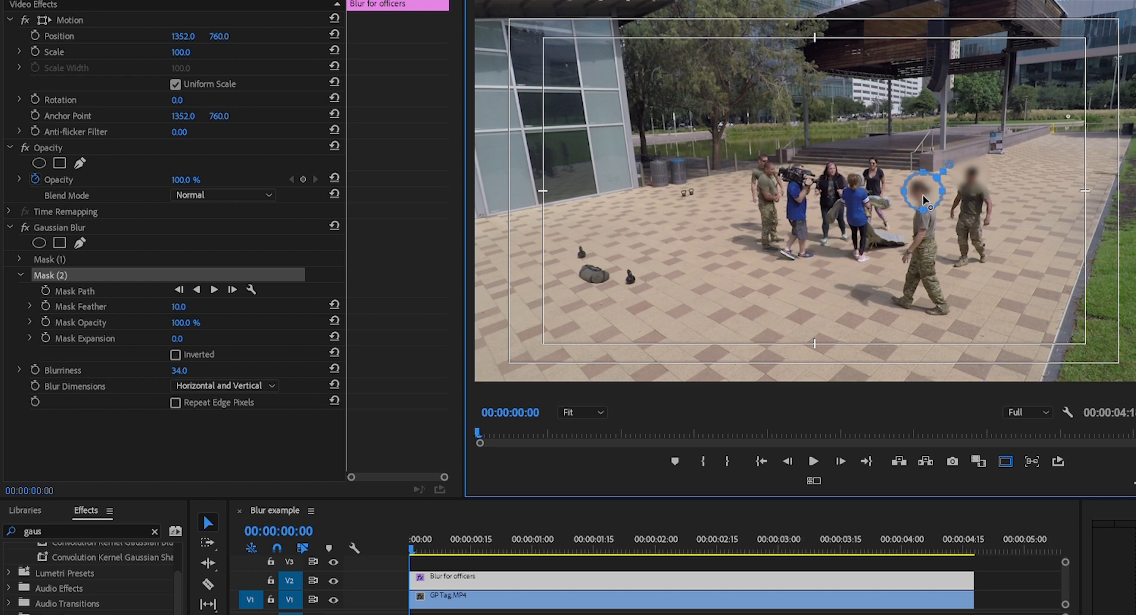
left_click_drag(896, 181, 921, 183)
left_click(46, 291)
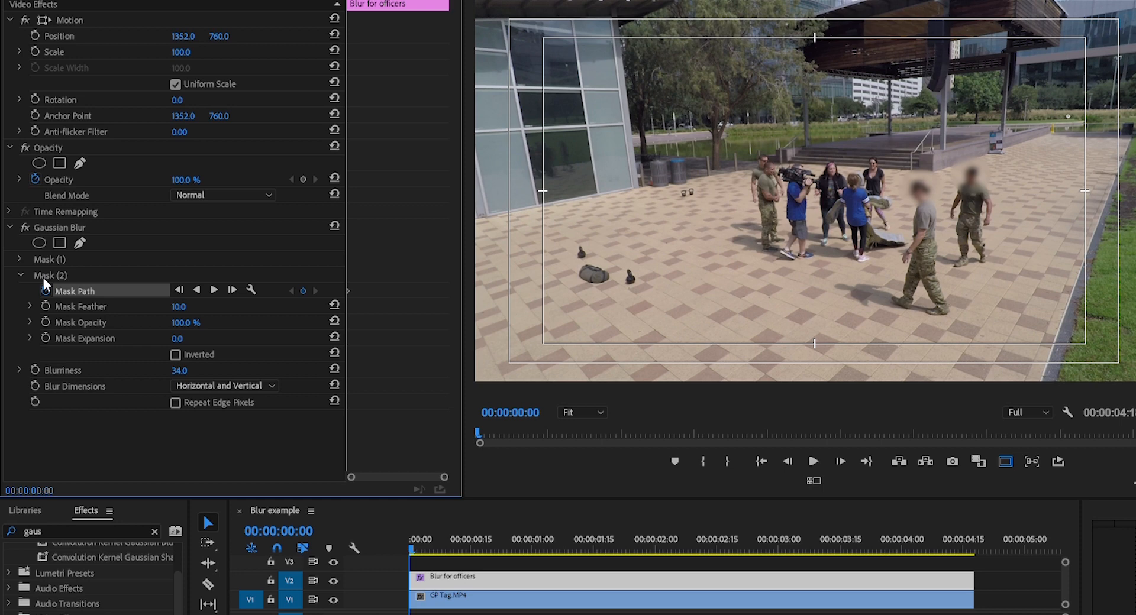
left_click(78, 271)
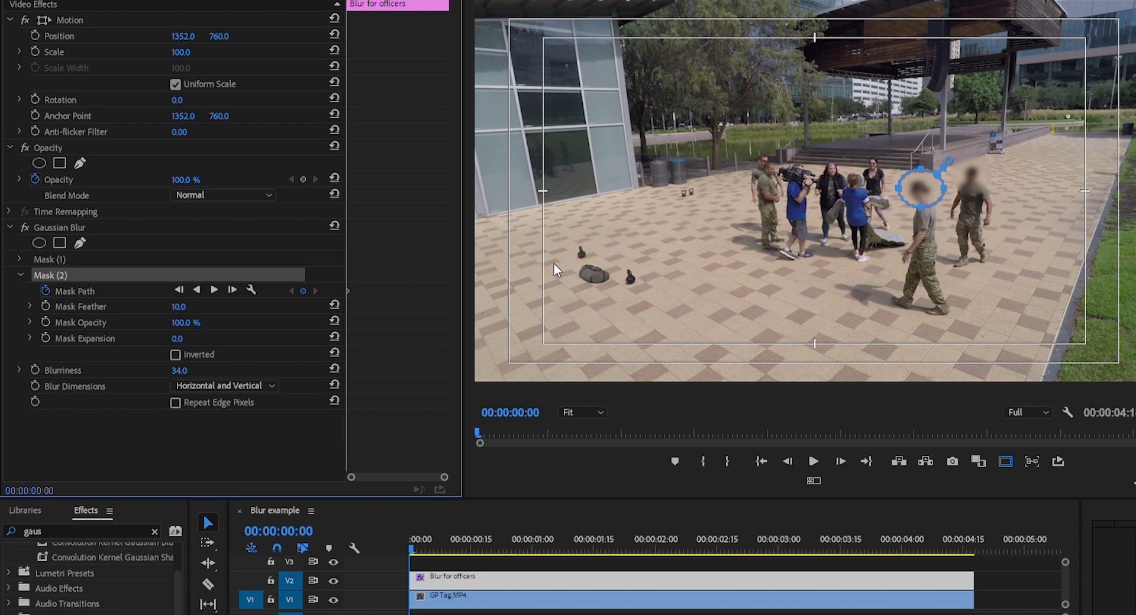
Go to 00:00:04:17, move the second mask onto the nearer officer's head and enlarge it to cover the head
mouse_move(426, 2)
left_mouse_down()
mouse_move(449, 1)
mouse_move(413, 3)
left_mouse_up()
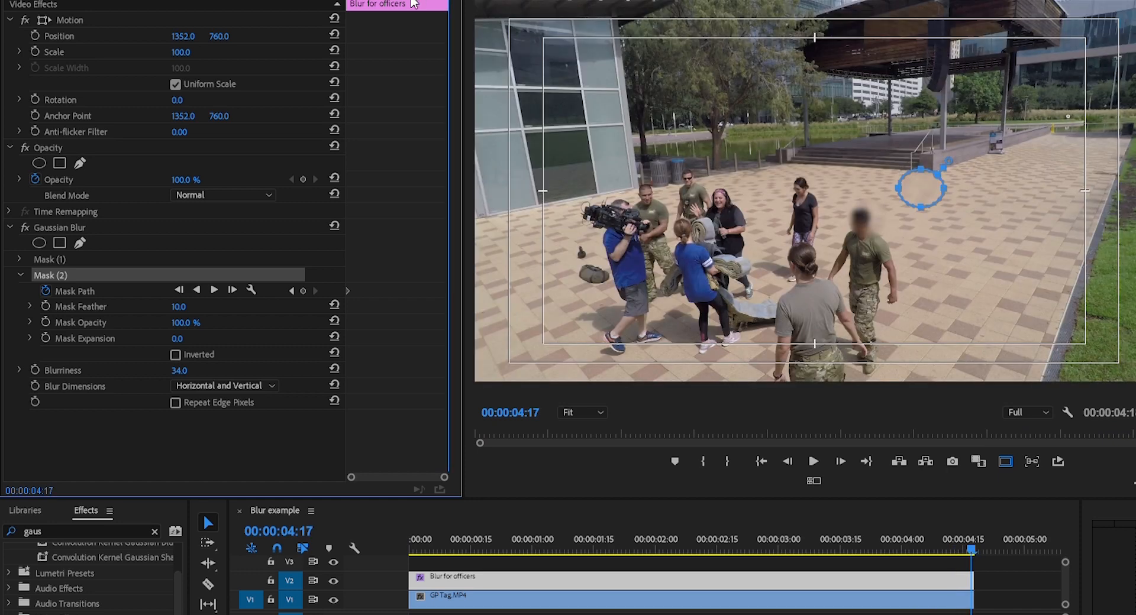
left_click_drag(932, 182, 842, 239)
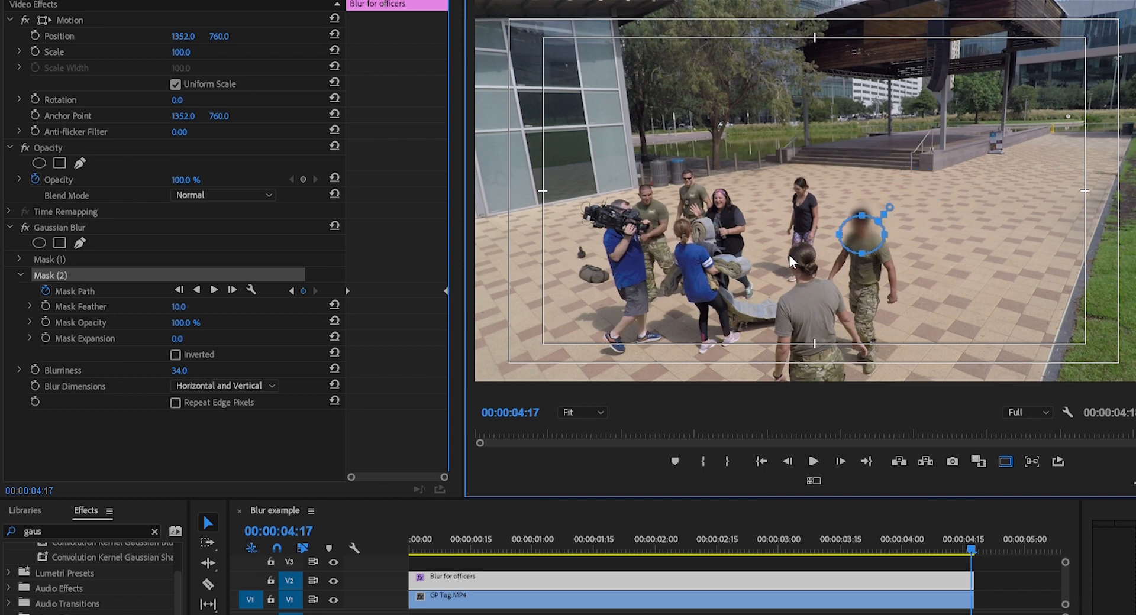
left_click_drag(876, 235, 815, 256)
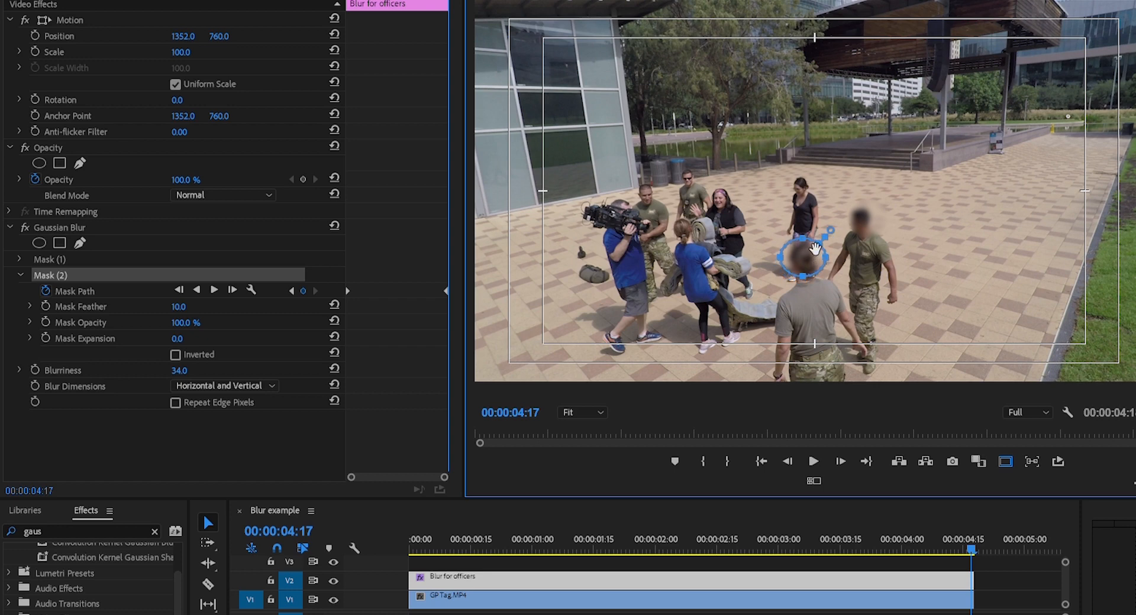
left_click_drag(802, 238, 808, 229)
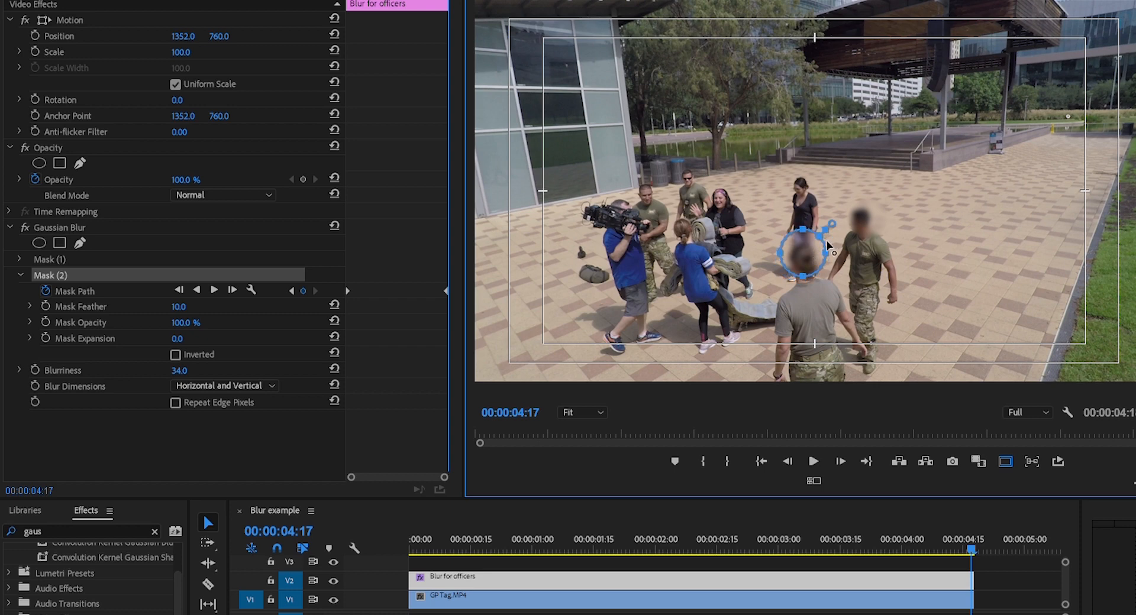
mouse_move(836, 253)
left_mouse_down()
mouse_move(857, 240)
mouse_move(804, 283)
mouse_move(774, 262)
mouse_move(821, 252)
left_mouse_up()
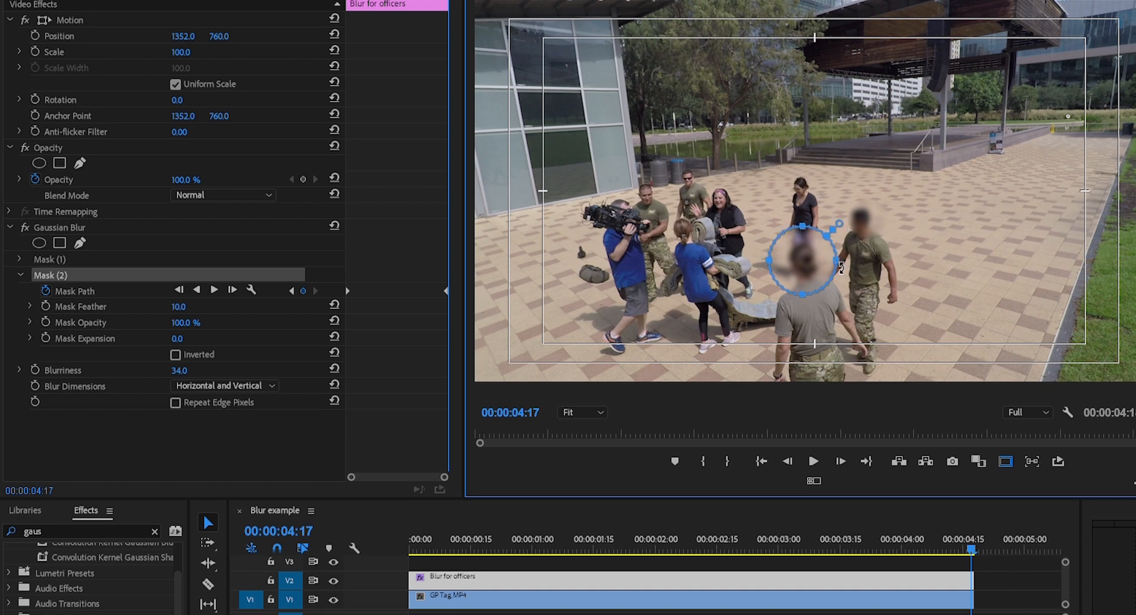
Play the blur from the start, then re-center the second mask on the nearer officer's head at 00:00:00:19
left_click_drag(448, 1, 346, 1)
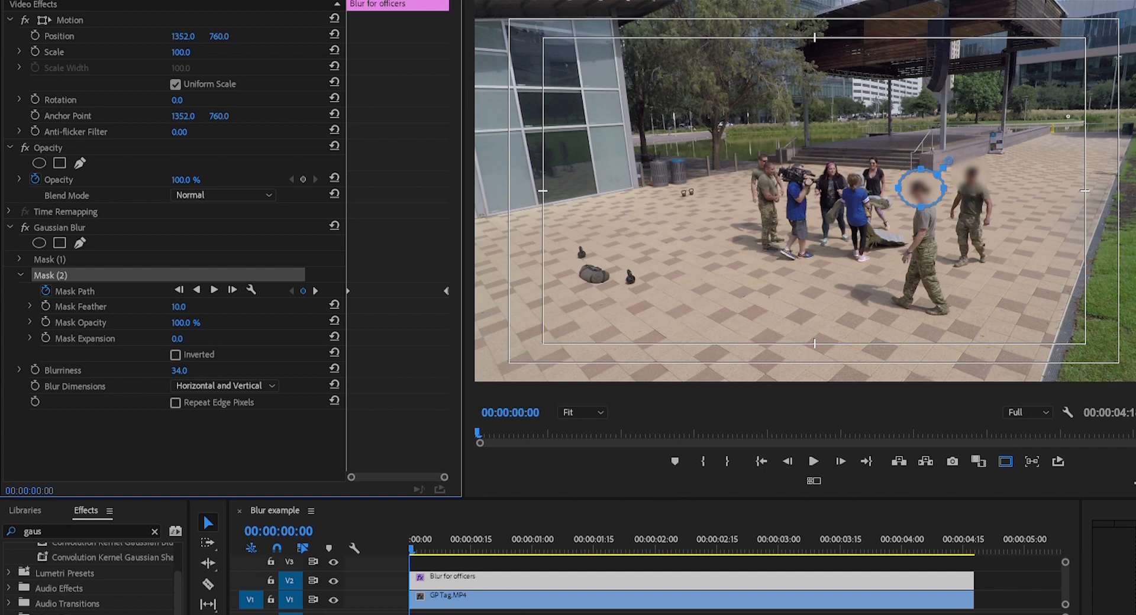
key("space")
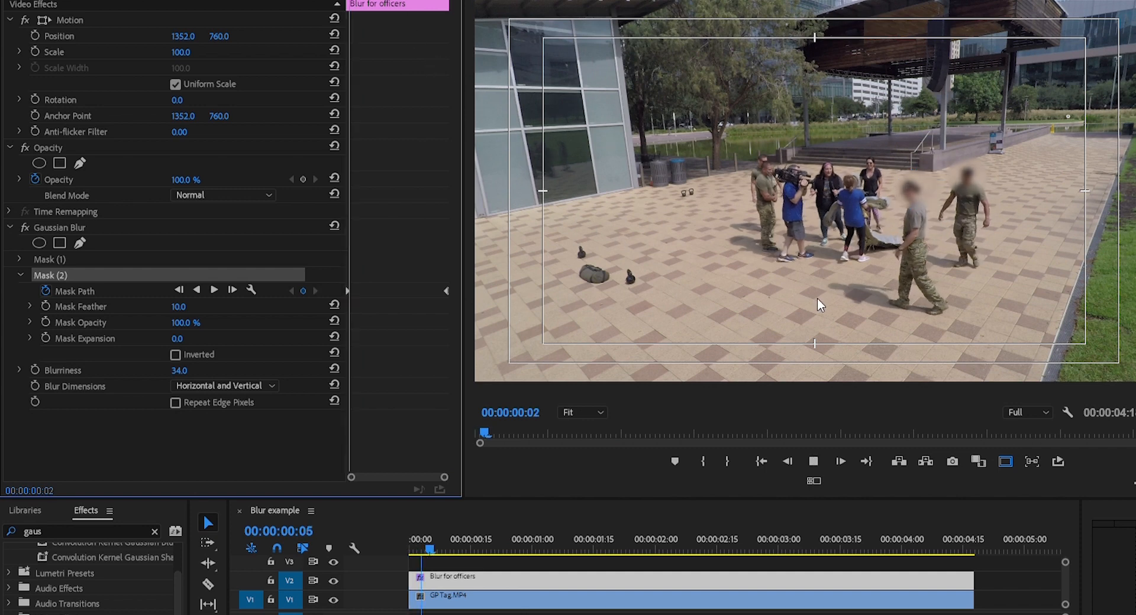
key("space")
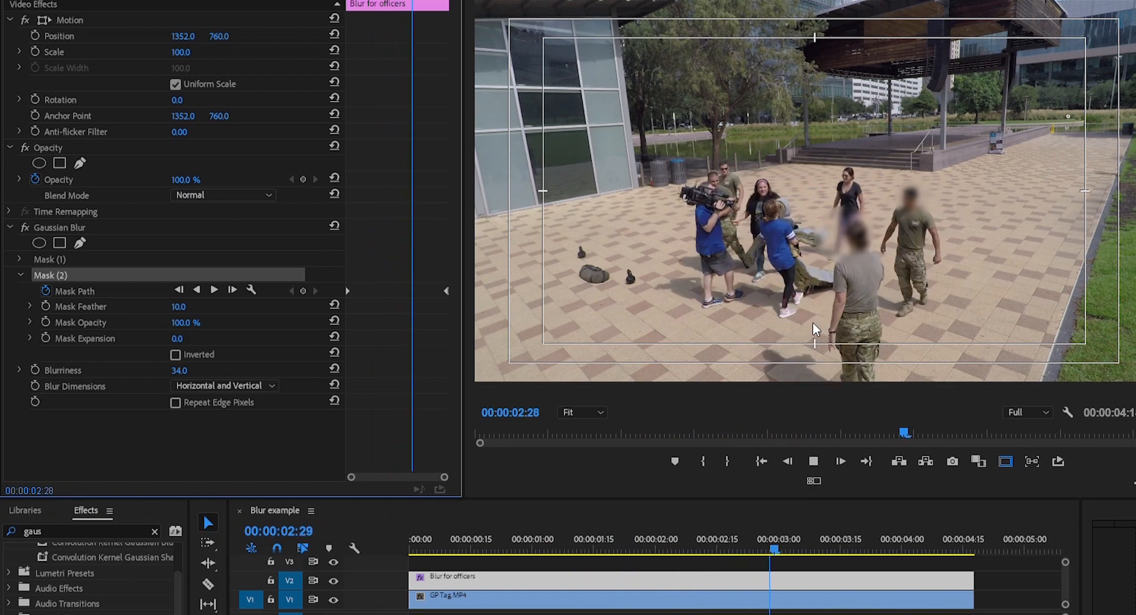
key("space")
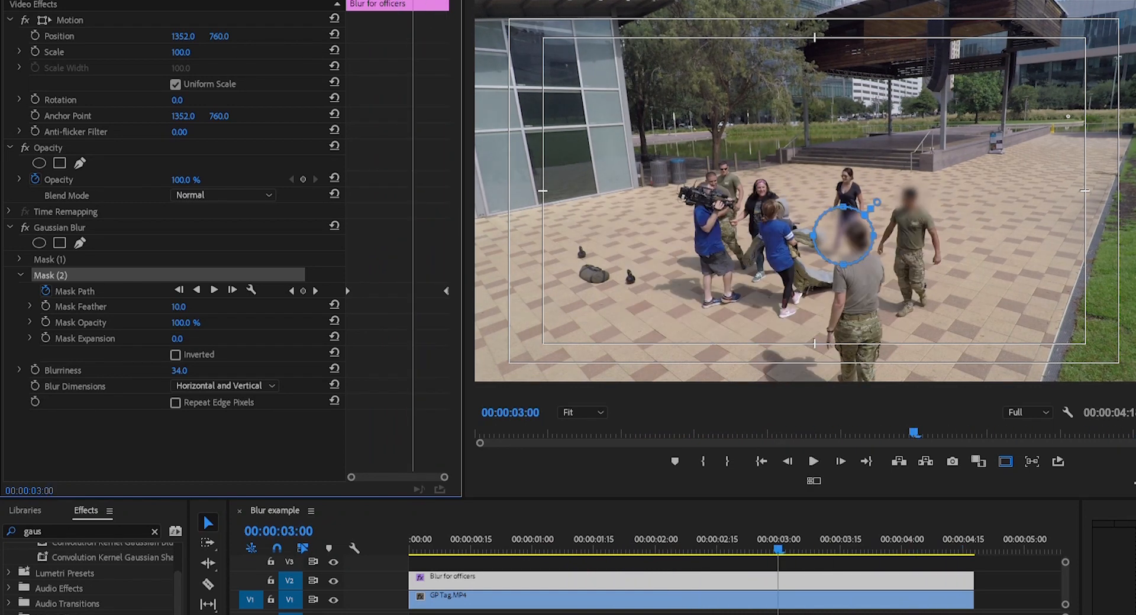
left_click_drag(412, 1, 359, 1)
left_click_drag(923, 200, 909, 191)
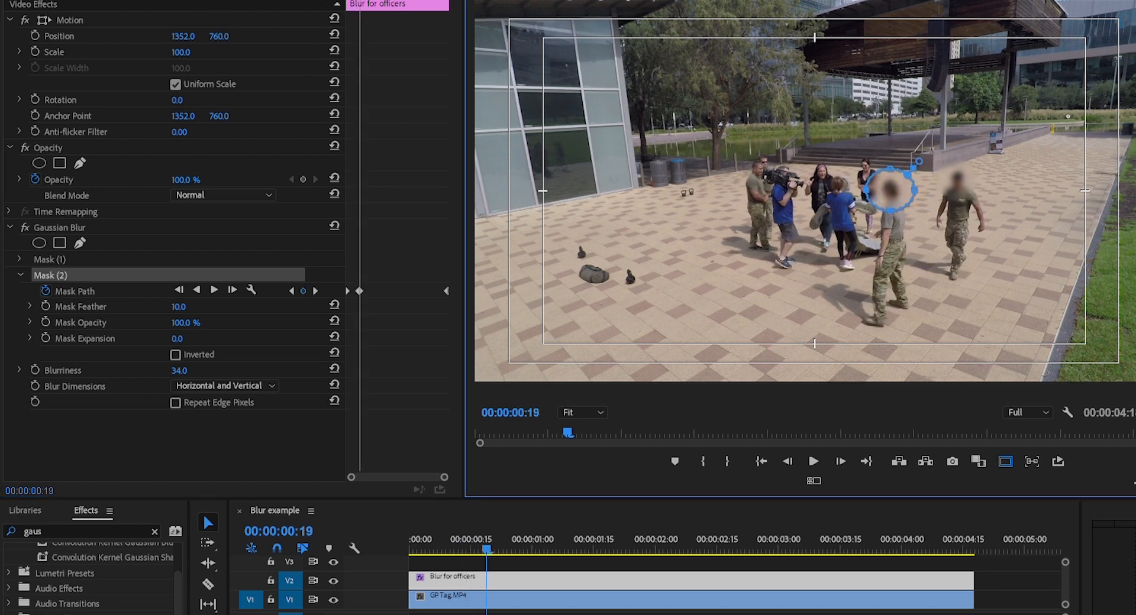
Replay the blur from the start, then re-center the second mask on the nearer officer's head at 00:00:02:06
left_click_drag(359, 2, 346, 1)
key("space")
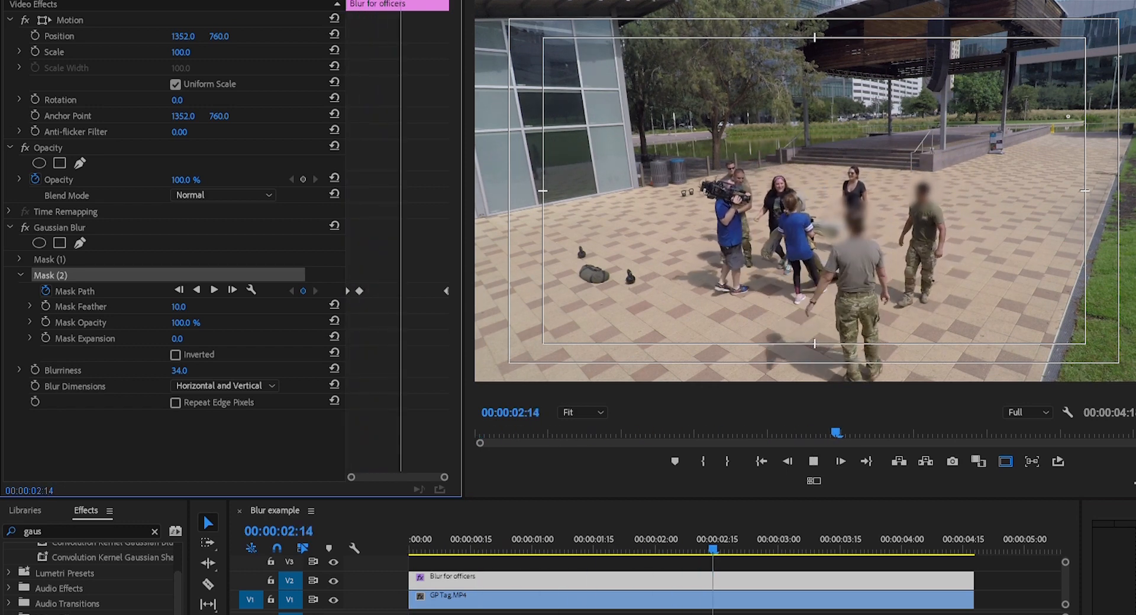
key("space")
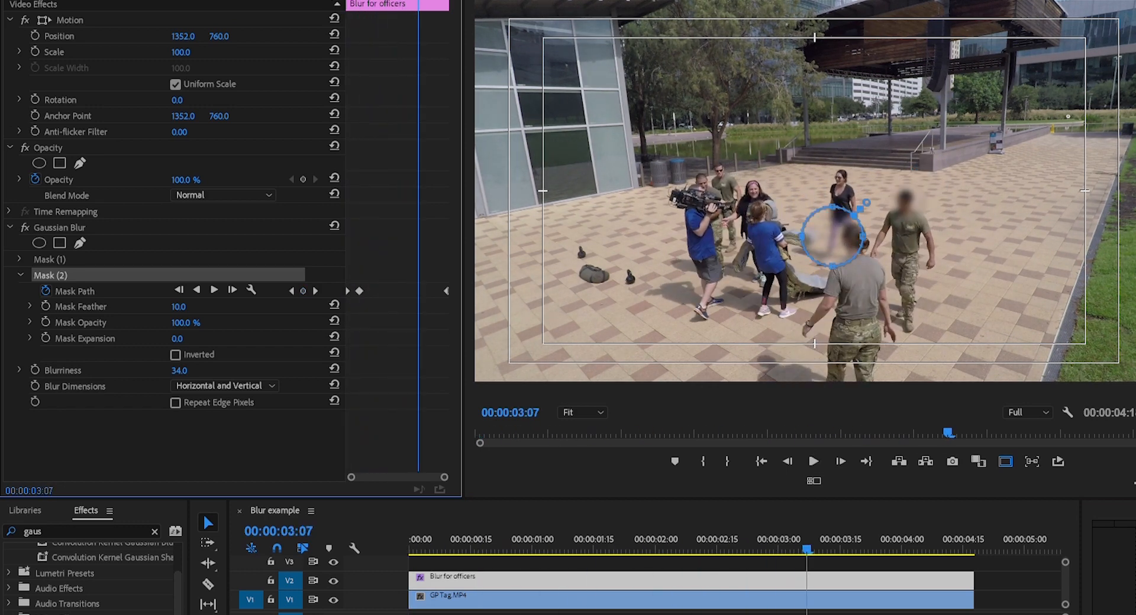
left_click_drag(418, 1, 395, 1)
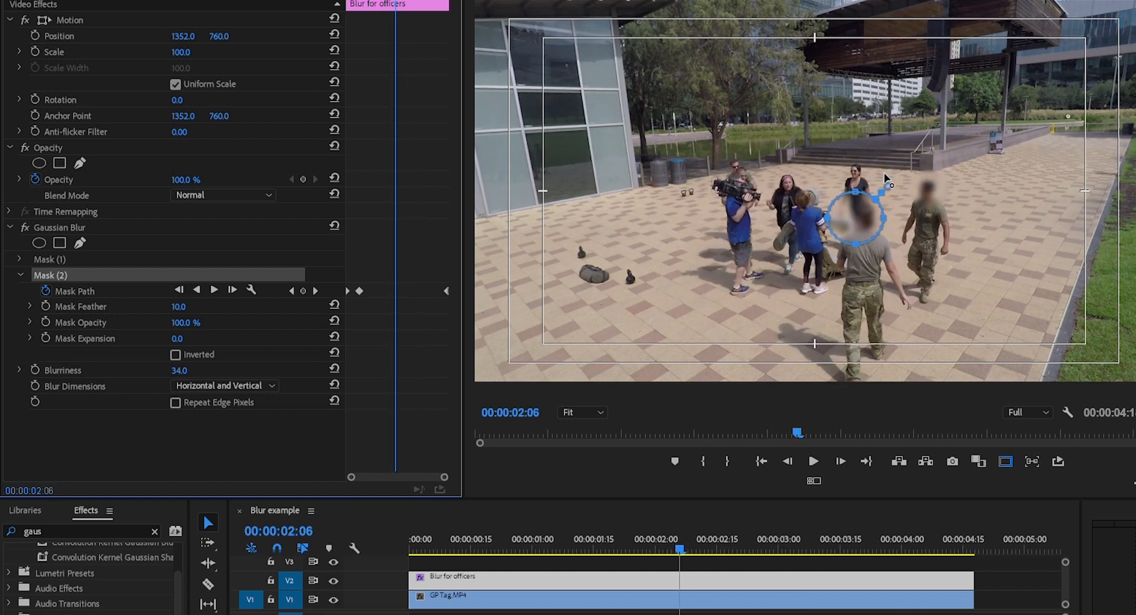
left_click_drag(868, 226, 873, 223)
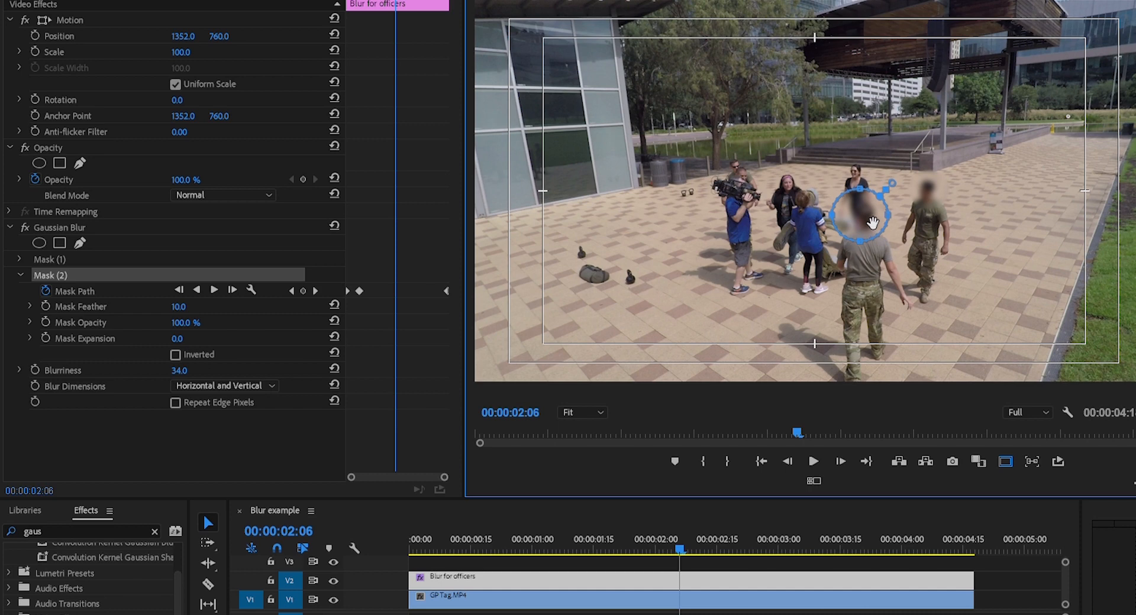
Advance through the clip and re-center the second mask on the officer's head at two more points, the last at 00:00:03:14
key("space")
key("space")
left_click_drag(852, 216, 863, 221)
key("space")
key("space")
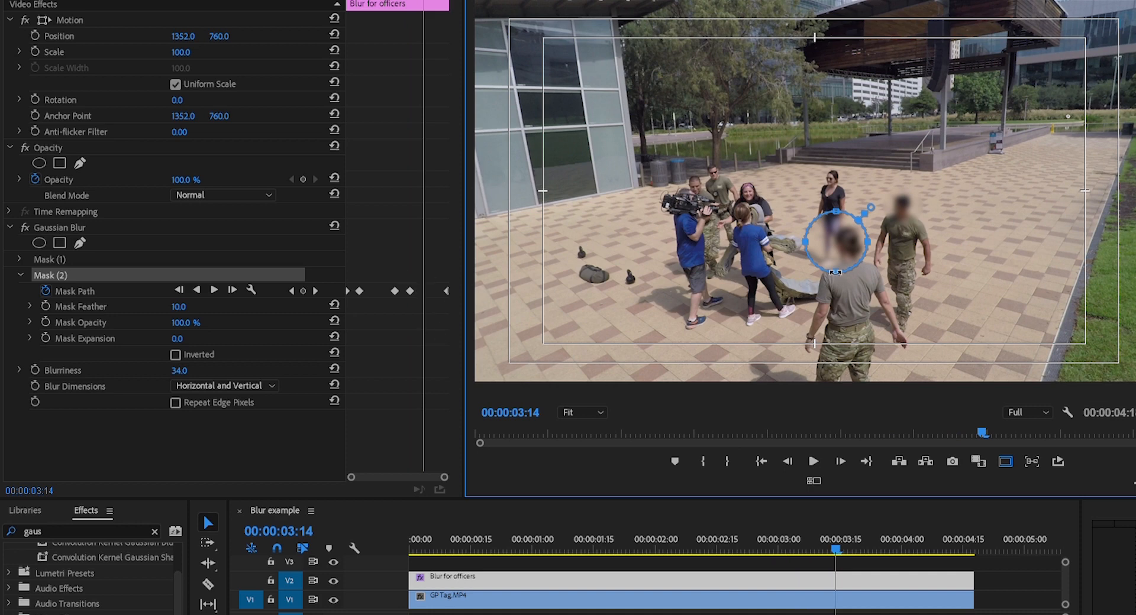
left_click_drag(842, 245, 852, 235)
Replay the sequence to check that both head blurs follow the two officers
key("space")
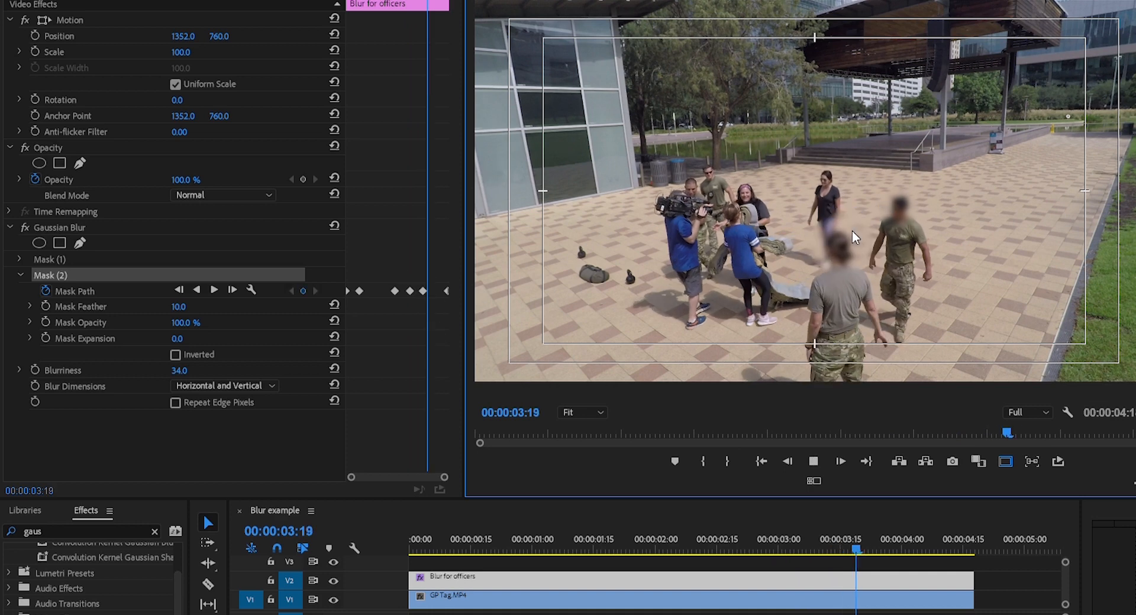
key("space")
key("space")
left_click(391, 540)
key("space")
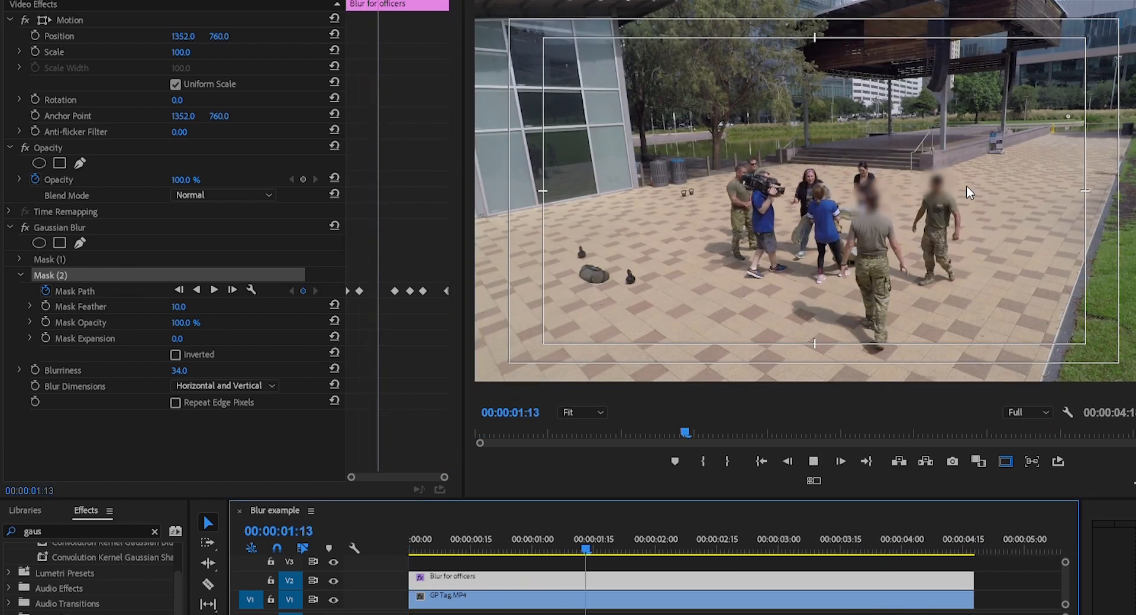
left_click_drag(552, 538, 442, 540)
key("space")
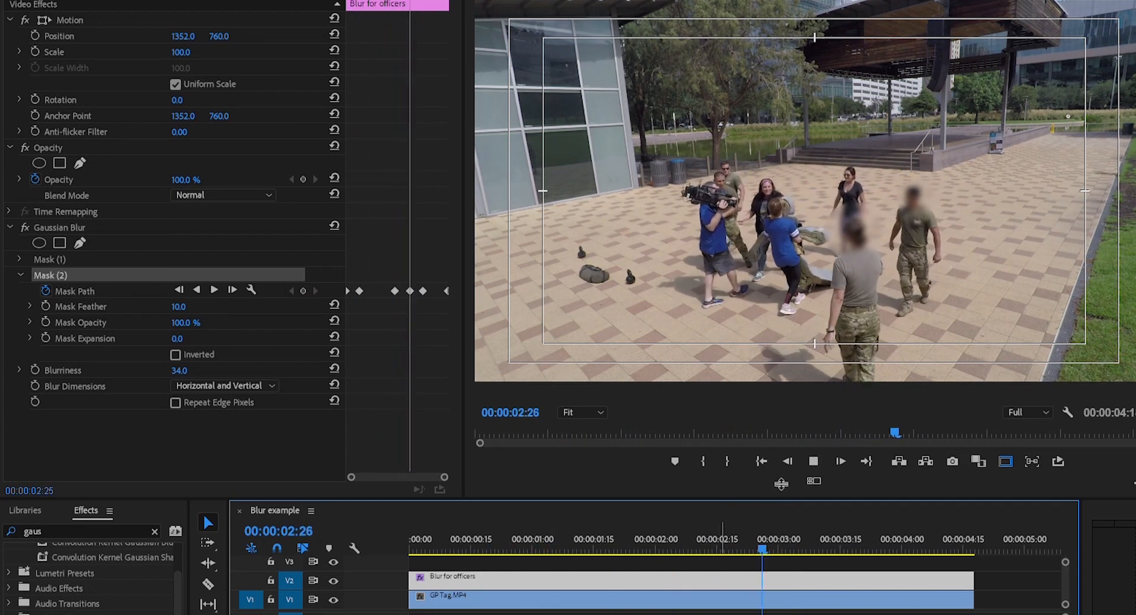
key("space")
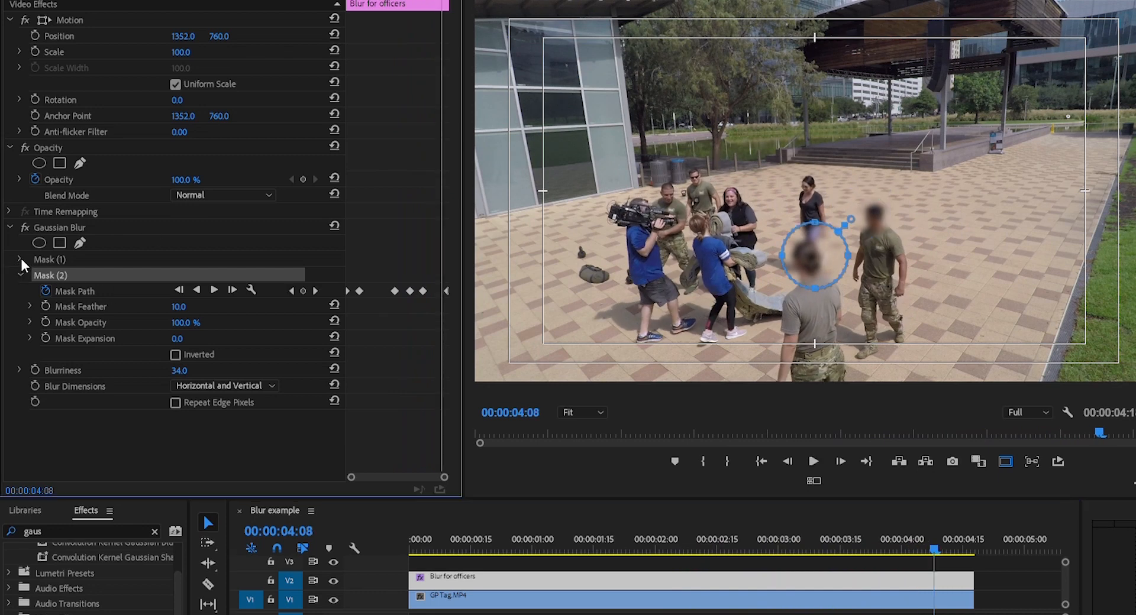
Return to 00:00:00:00 and delete Mask (1) from the Gaussian Blur
left_click(20, 275)
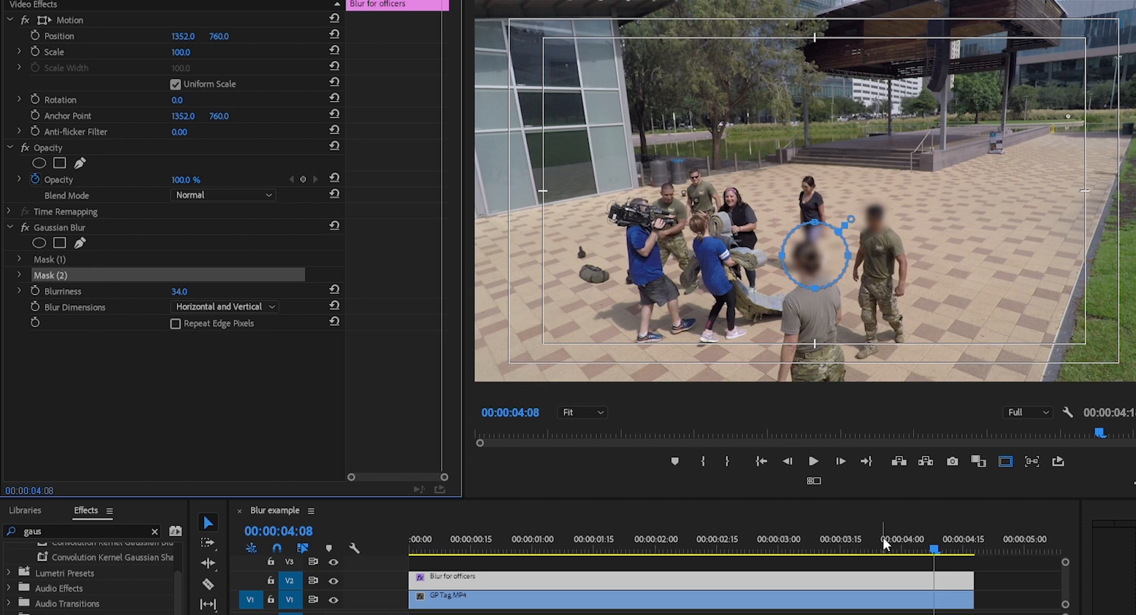
left_click_drag(936, 527, 405, 545)
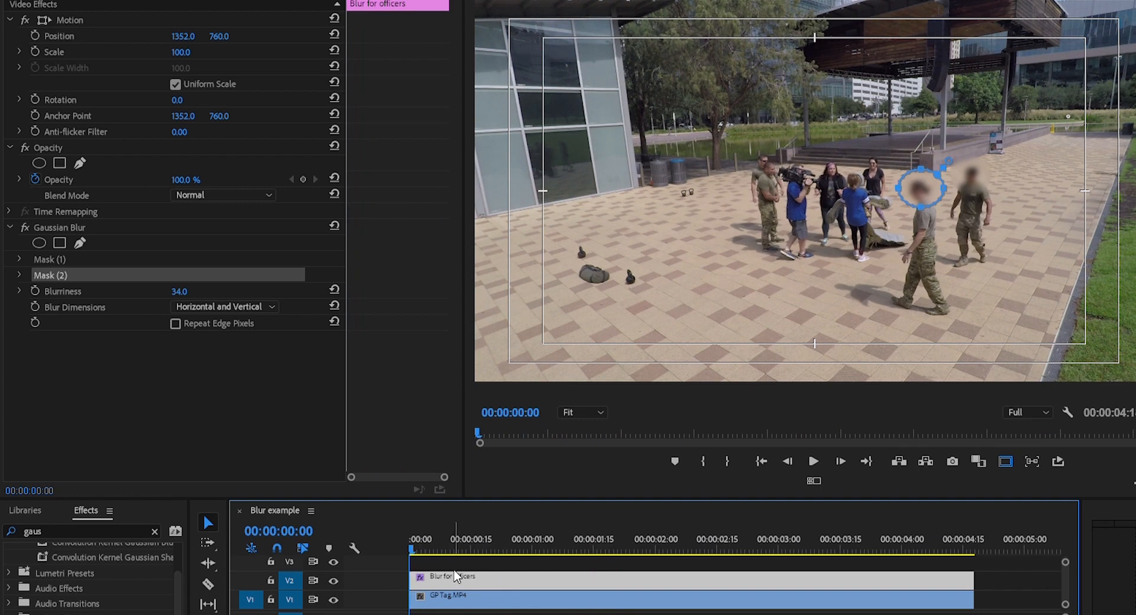
left_click(54, 260)
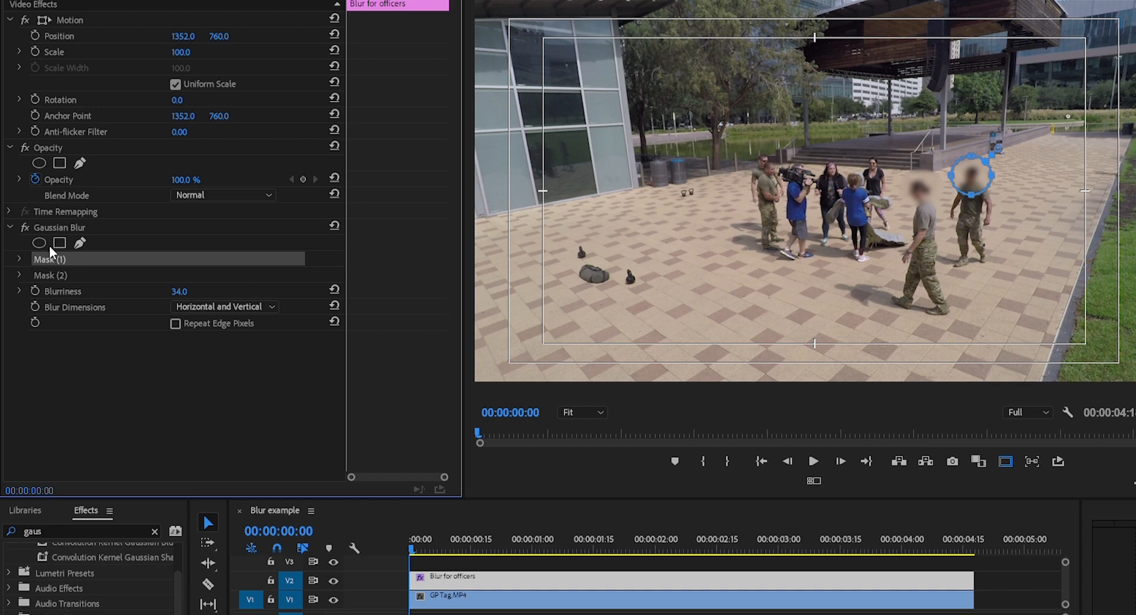
key("Delete")
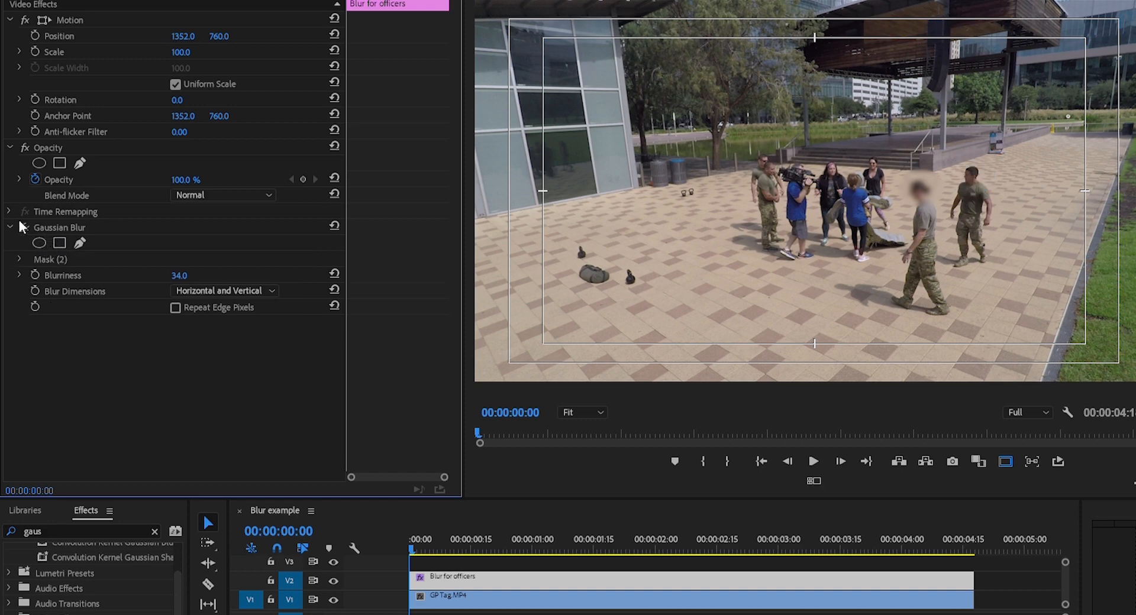
Add a new elliptical mask to the Gaussian Blur and shrink it onto the unblurred officer's head
left_click(39, 242)
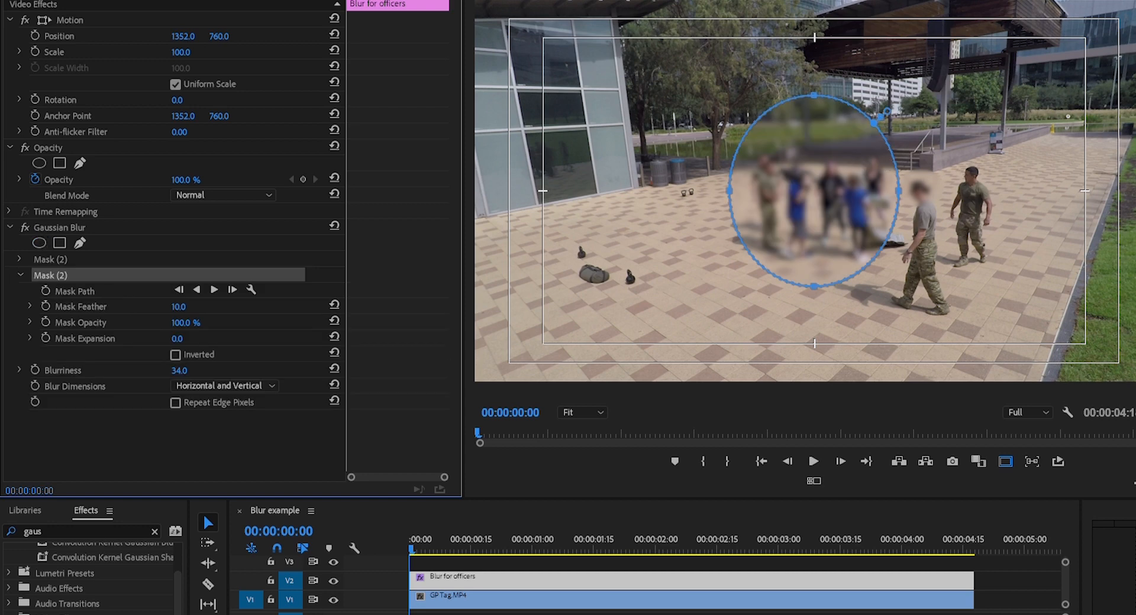
left_click_drag(814, 95, 815, 228)
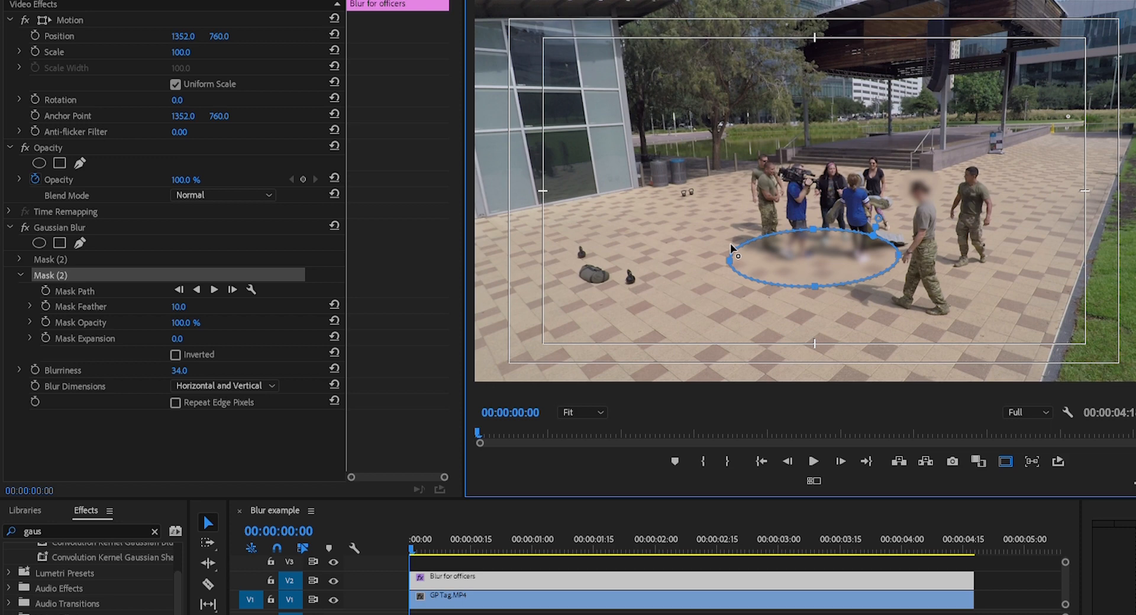
left_click_drag(730, 250, 976, 169)
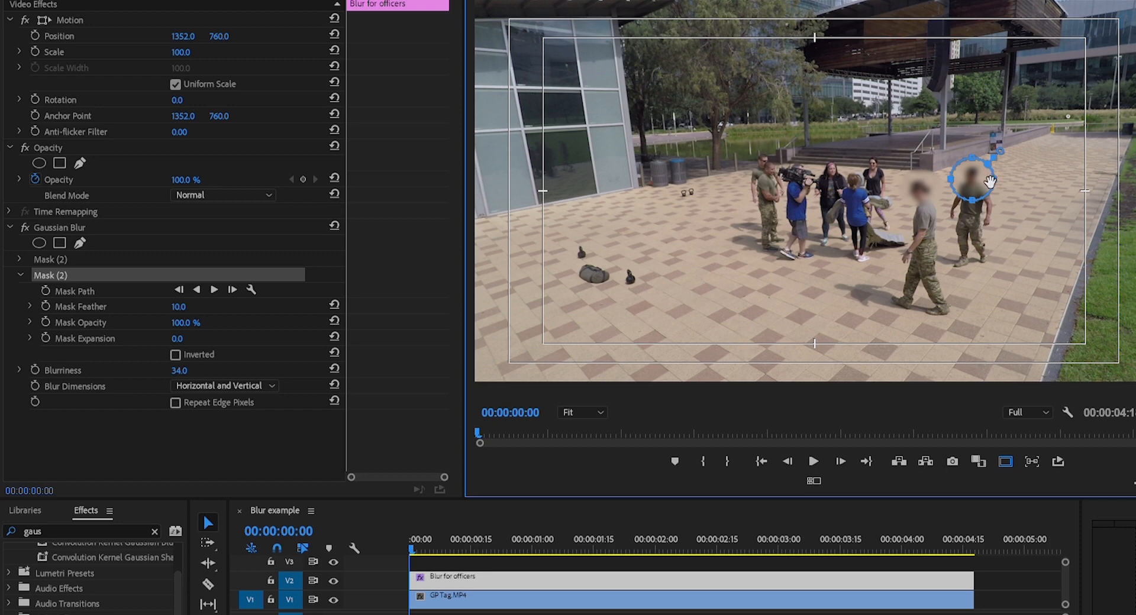
Turn on Mask Path keyframing for the new mask at 00:00:00:00 and track the mask forward automatically
left_click(46, 290)
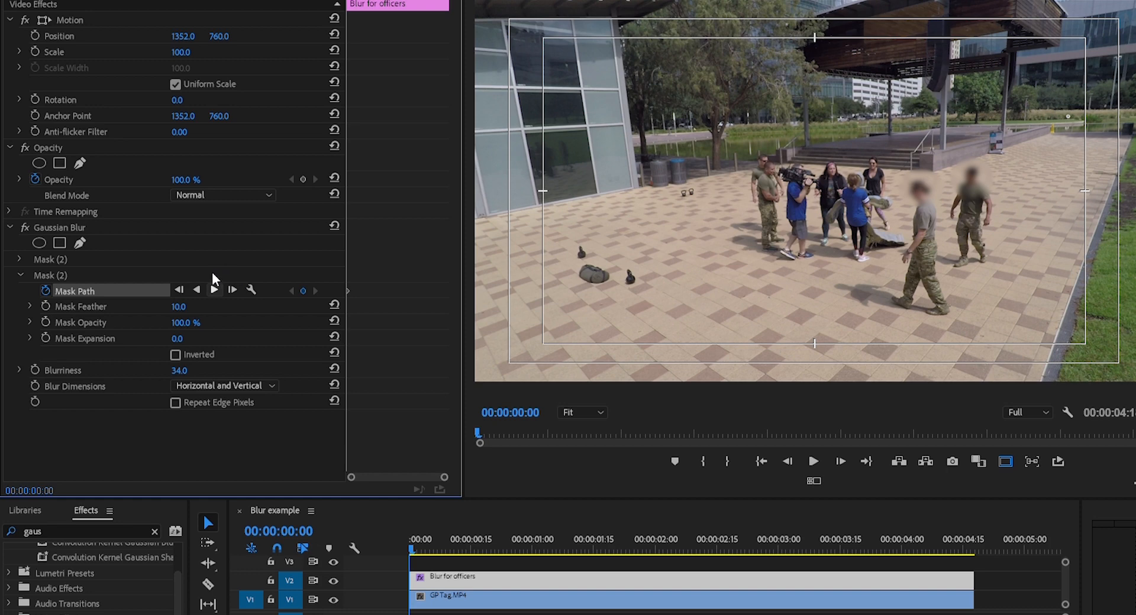
left_click(214, 289)
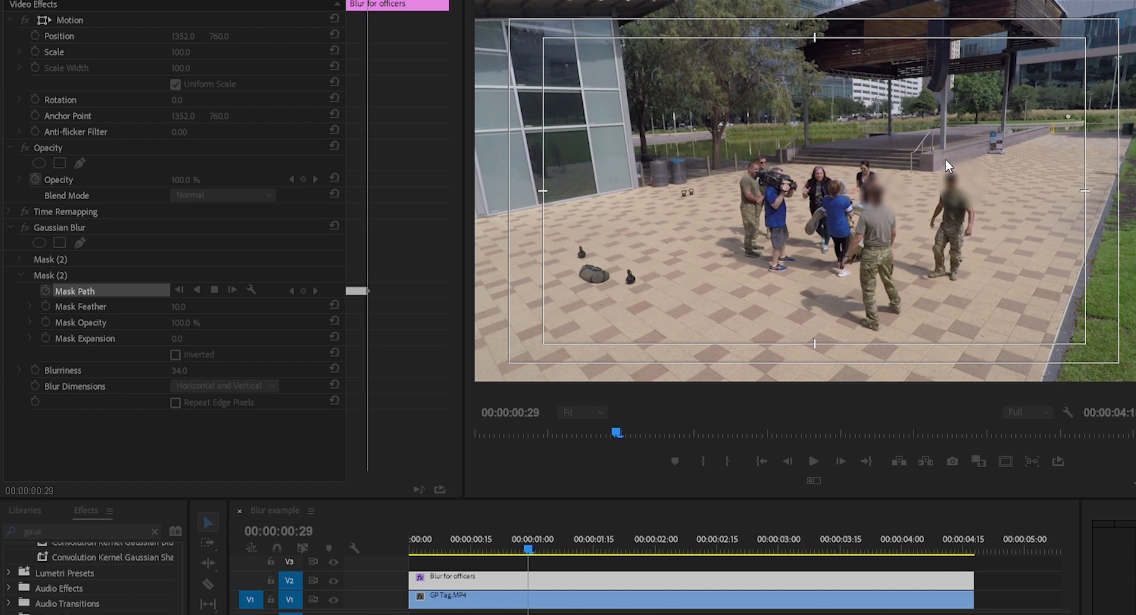
Stop the tracking, shrink and recentre the drifting mask on the farther officer's head at 00:00:00:21, and track it forward again
left_click(391, 167)
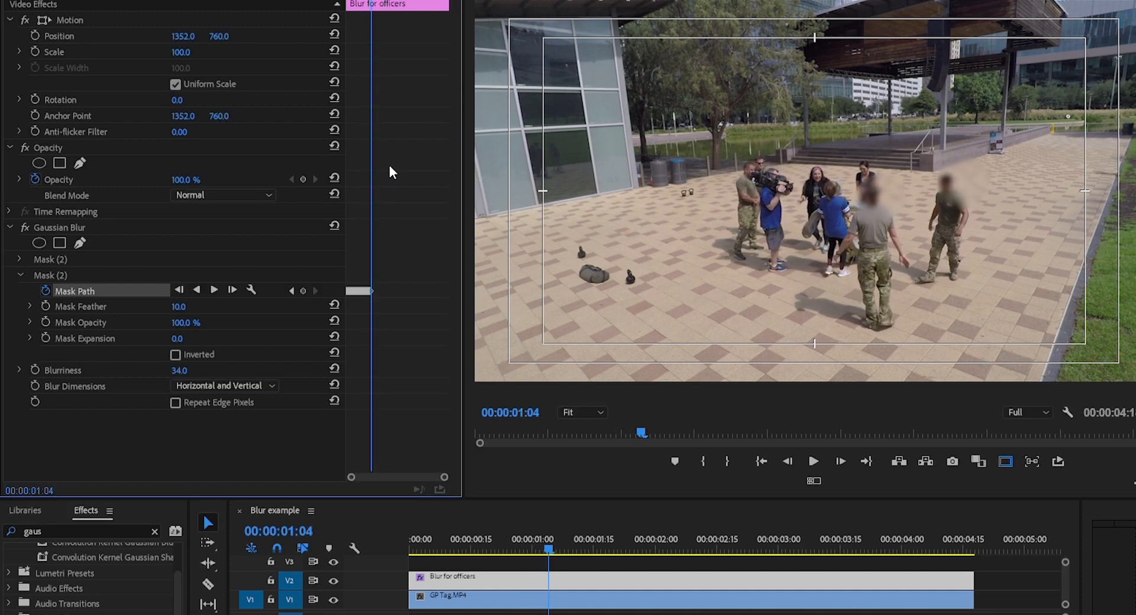
left_click(73, 270)
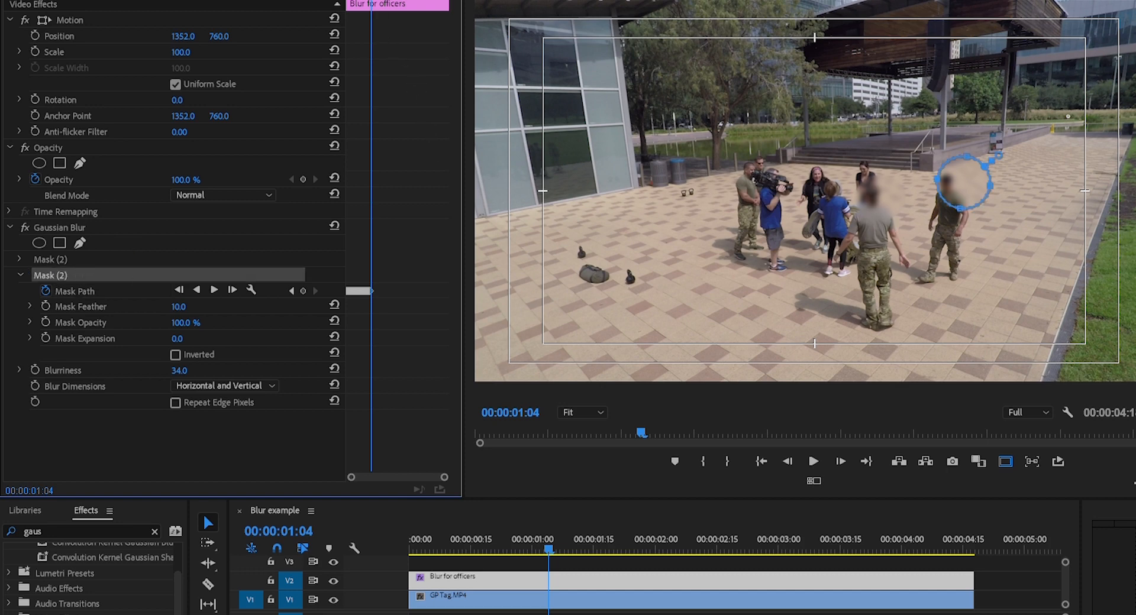
left_click_drag(371, 2, 362, 1)
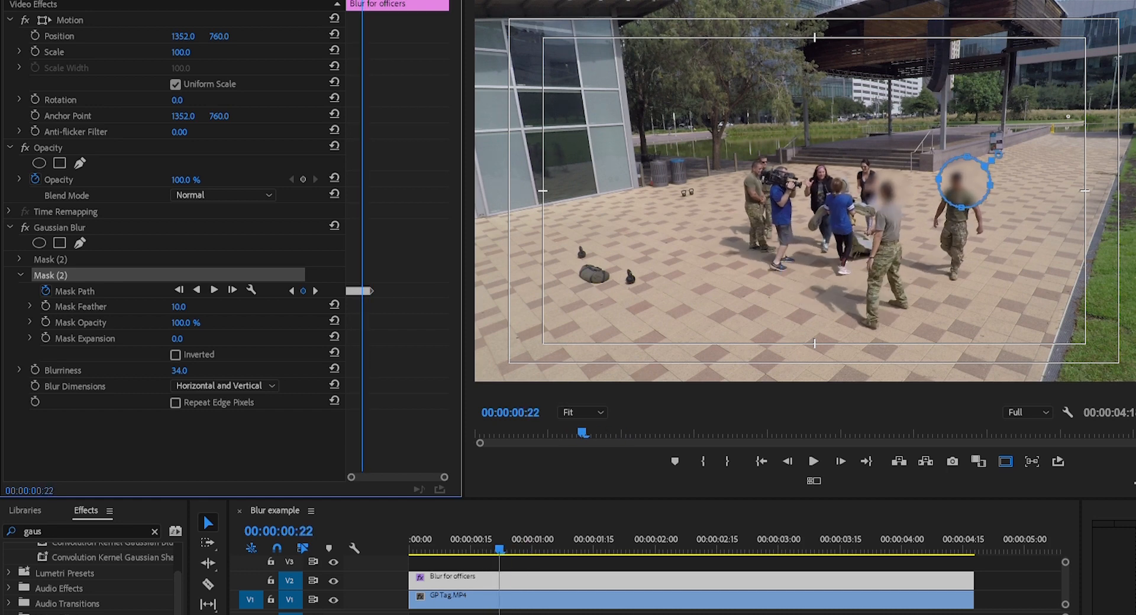
key("Left")
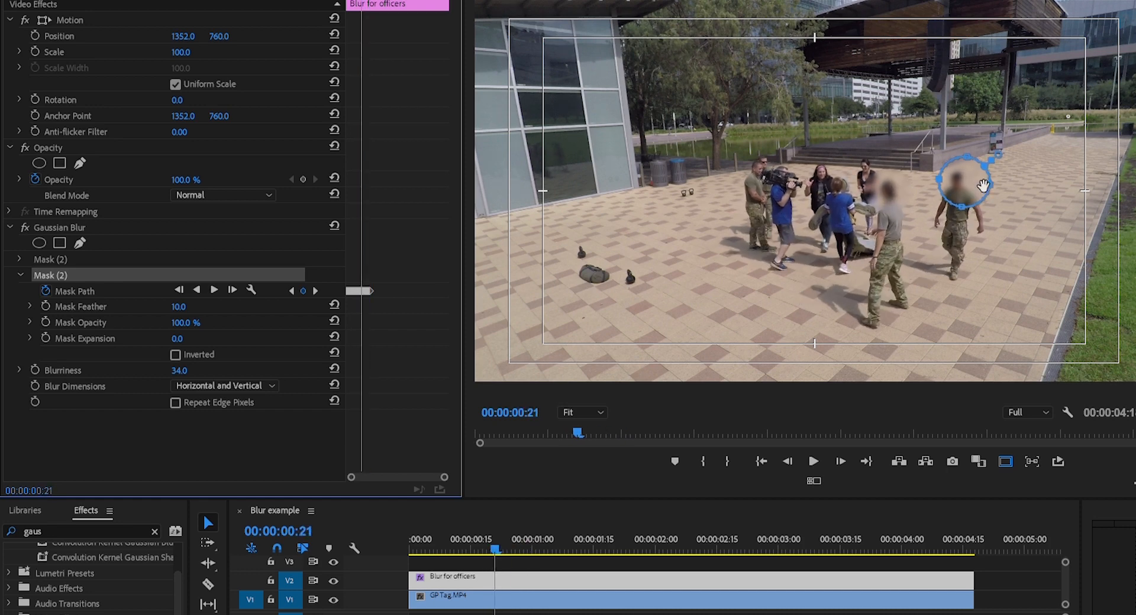
left_click_drag(983, 188, 960, 157)
left_click_drag(953, 206, 955, 201)
mouse_move(944, 178)
left_mouse_down()
mouse_move(952, 186)
mouse_move(972, 172)
mouse_move(954, 198)
mouse_move(965, 177)
left_mouse_up()
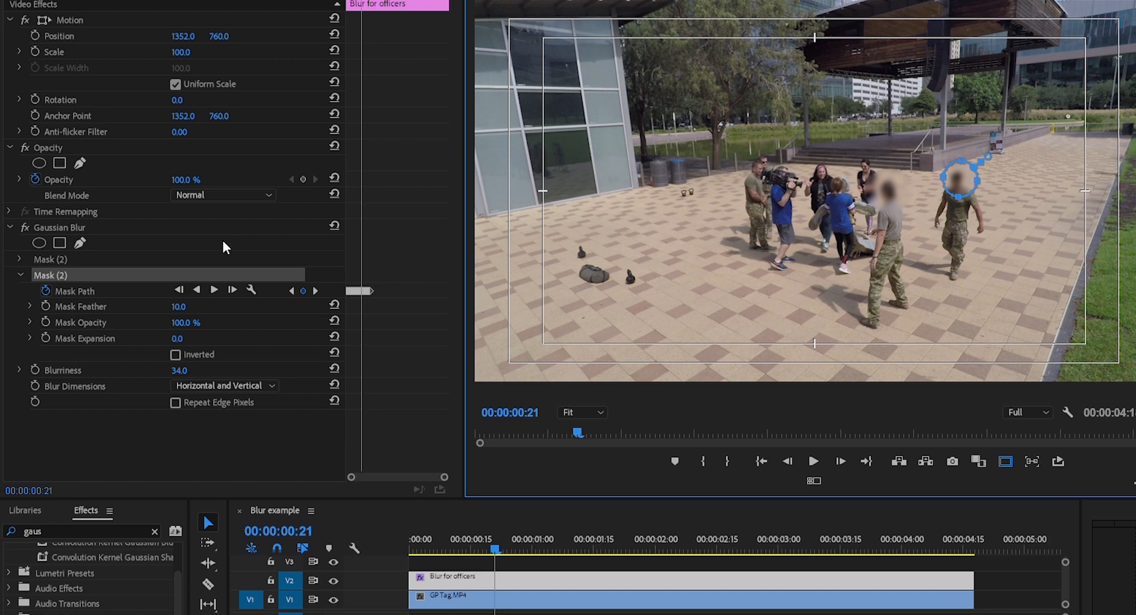
left_click(214, 289)
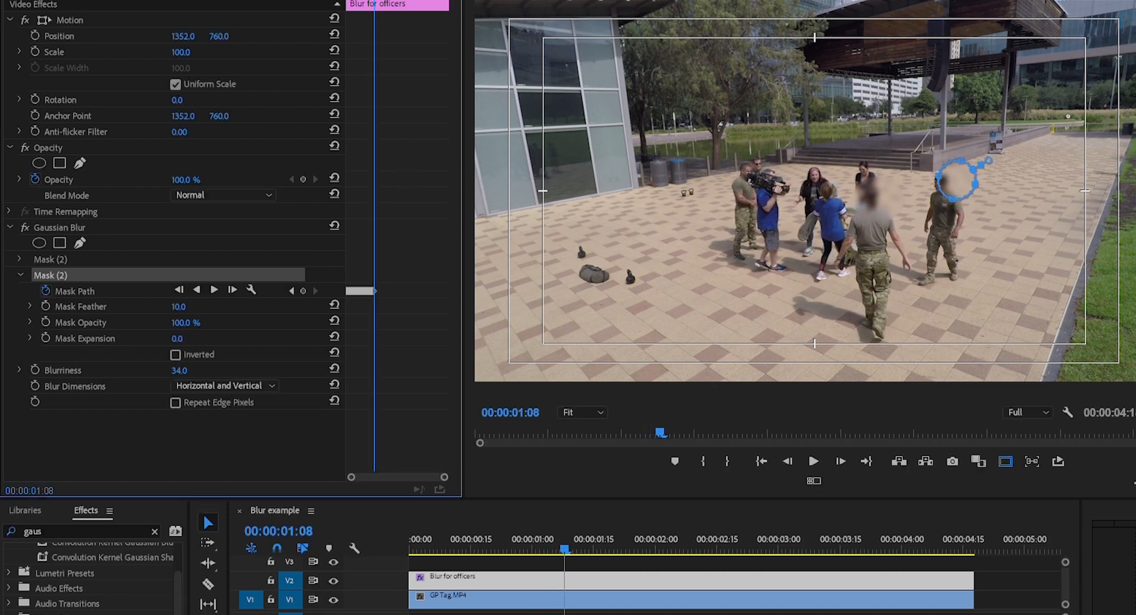
Move the mask back over the farther officer's head at 00:00:01:02 and restart forward tracking from there
key("Left")
key("Left")
key("Left")
key("Left")
key("Left")
key("Left")
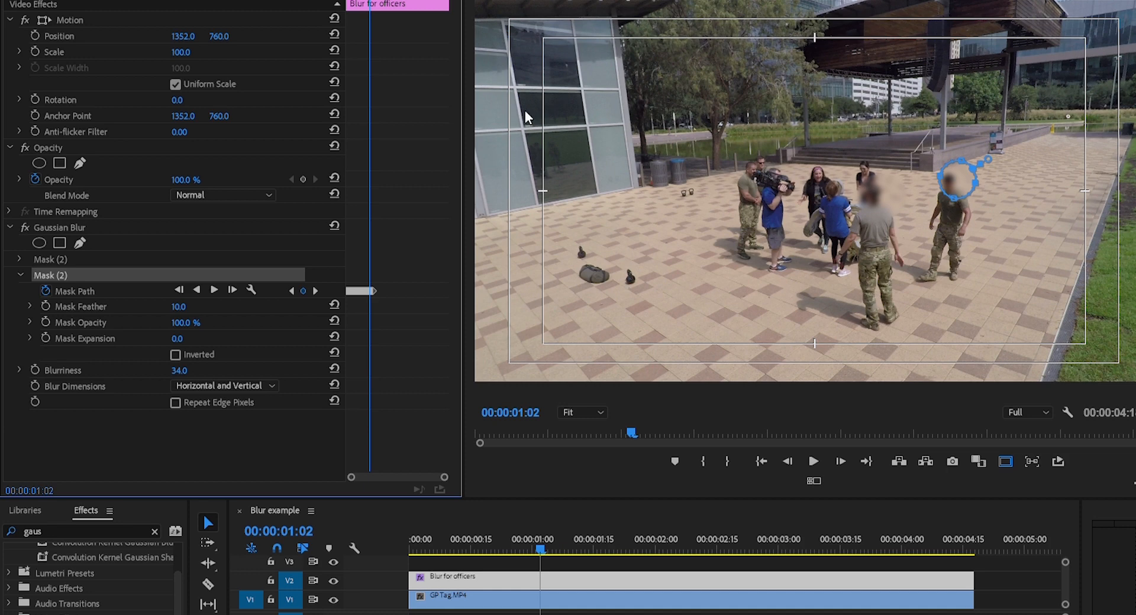
left_click_drag(959, 181, 948, 186)
left_click(215, 289)
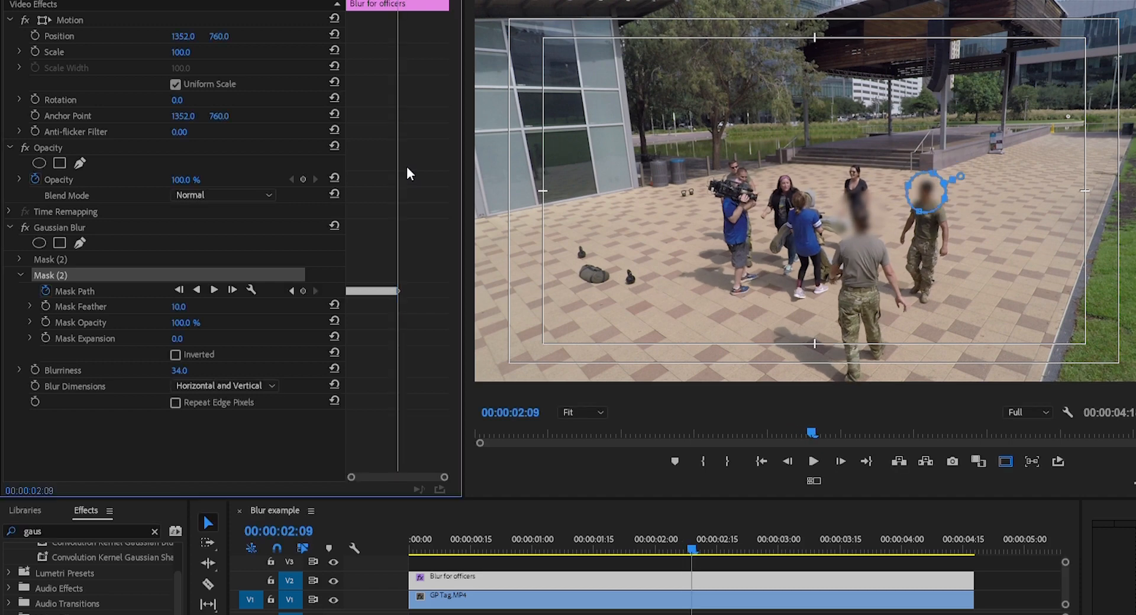
Add Mask Path keyframes by moving the mask onto the farther officer's head at 00:00:04:15 and at 00:00:03:29
key("space")
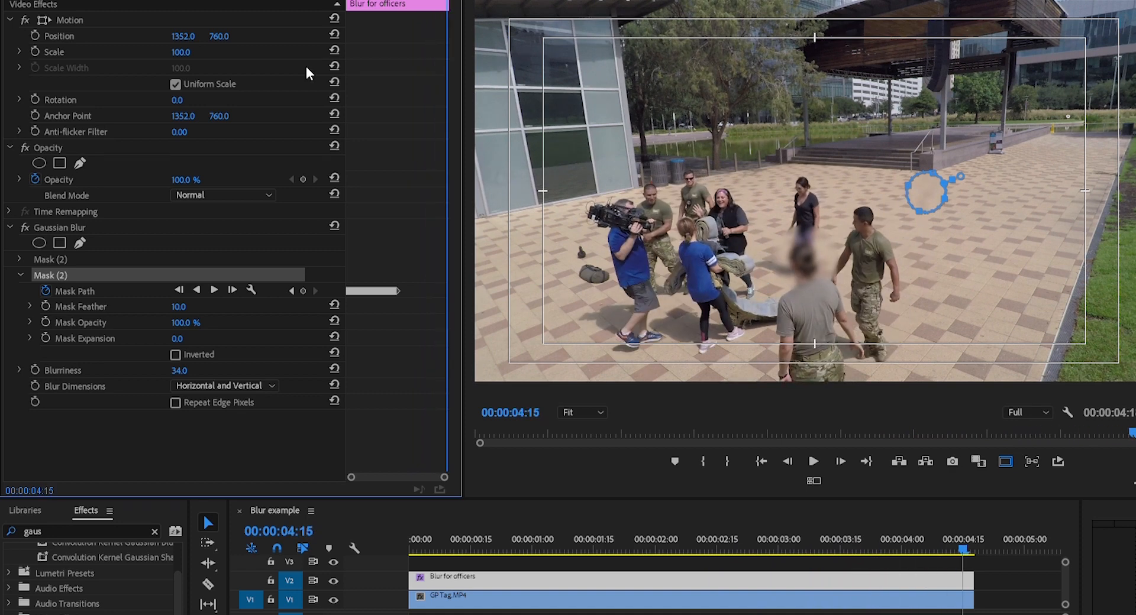
left_click_drag(933, 194, 869, 220)
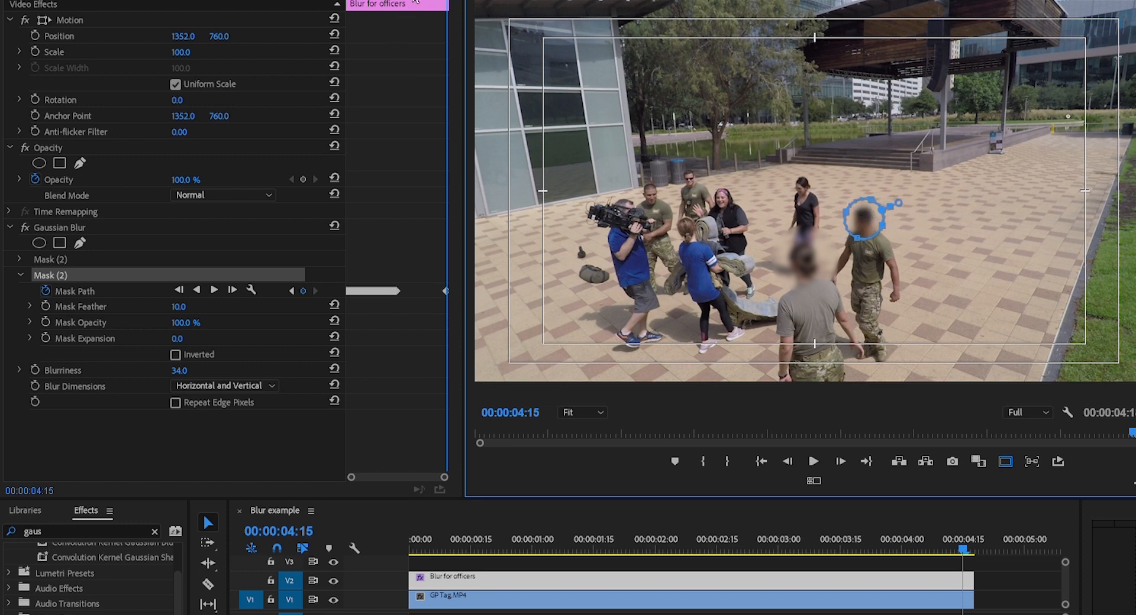
left_click(292, 291)
key("space")
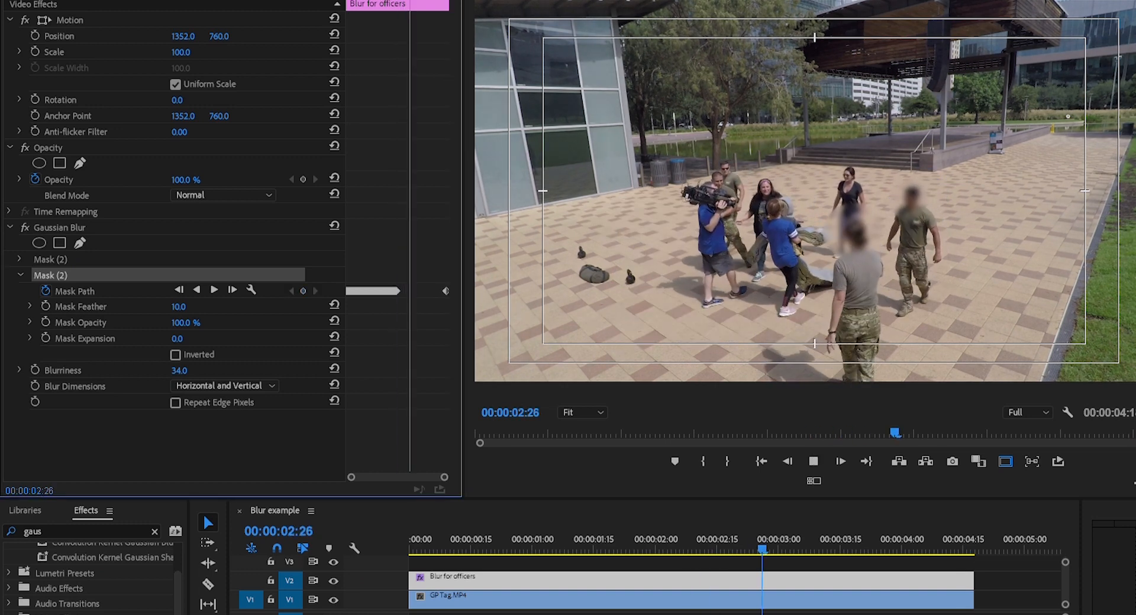
key("space")
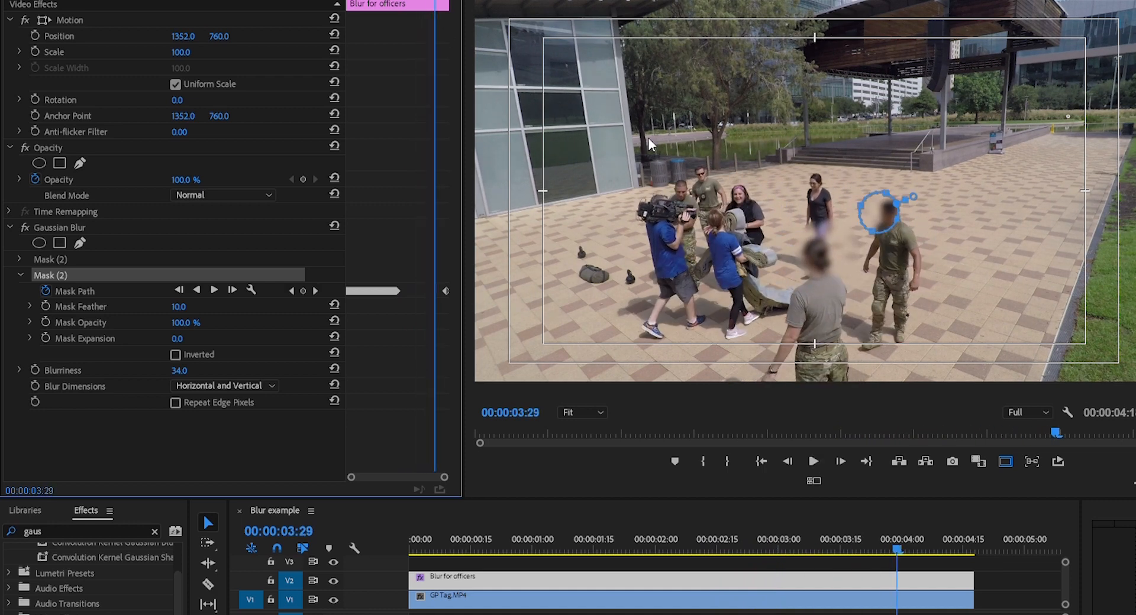
left_click_drag(905, 216, 918, 217)
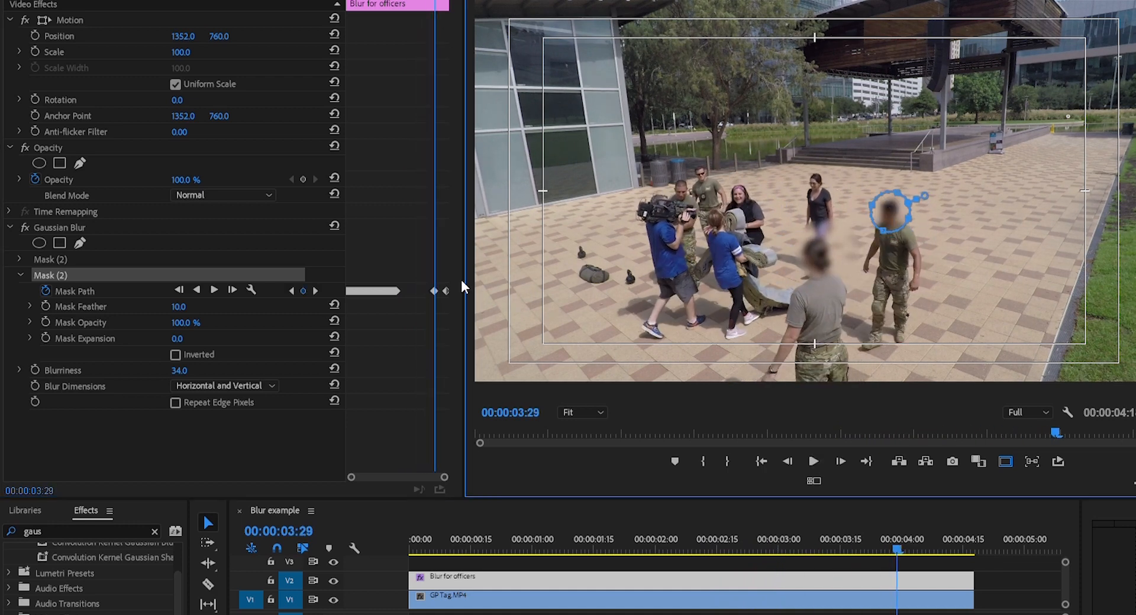
Play to the end and replay the sequence from the start to check both head blurs
key("space")
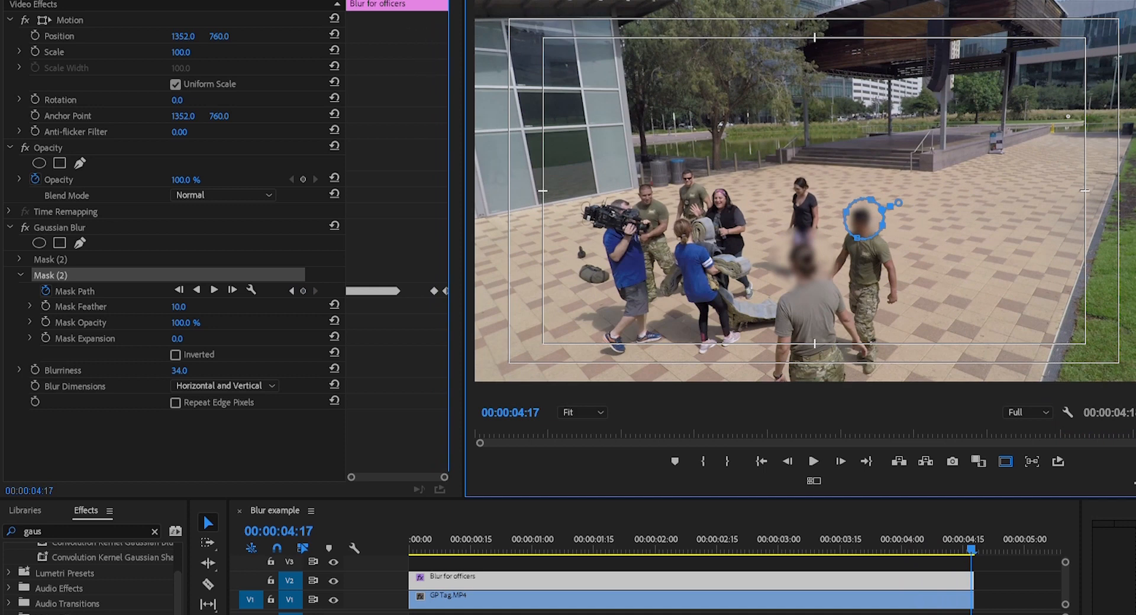
key("Home")
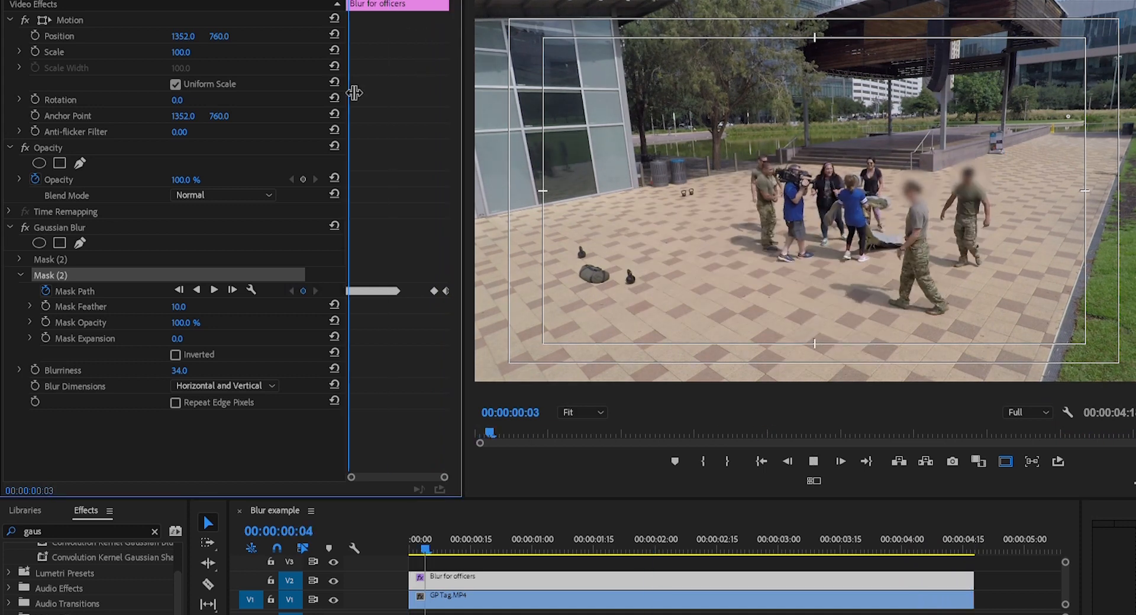
key("space")
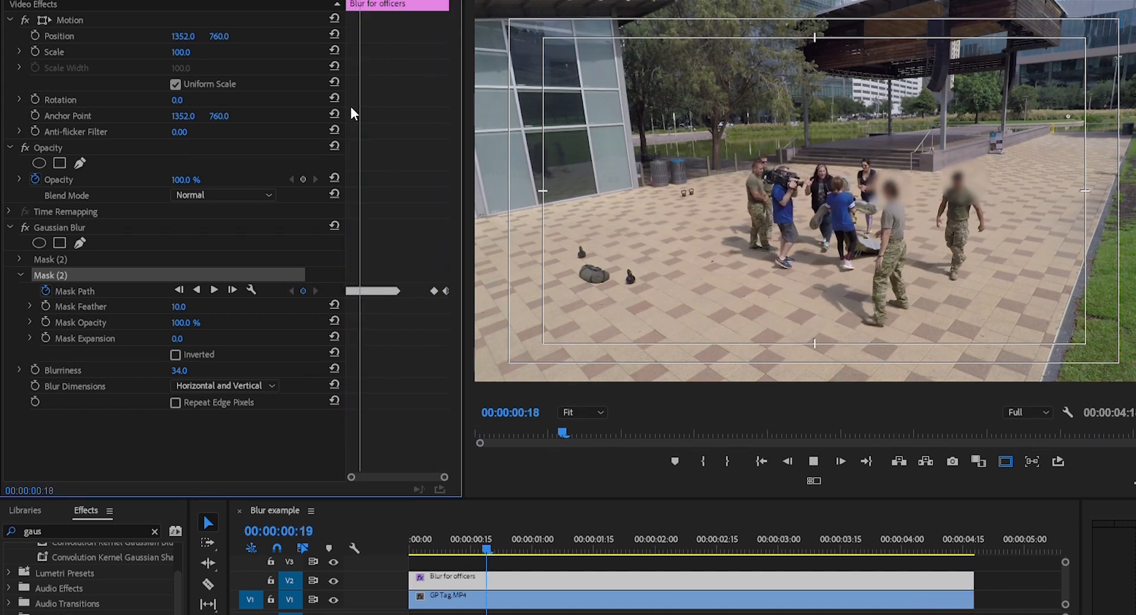